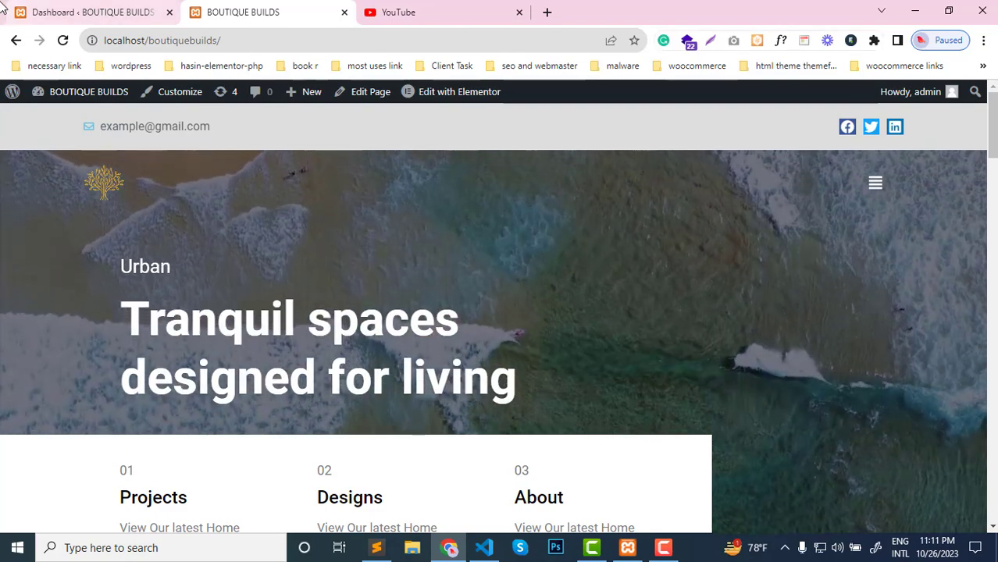
- Examine the home page's header and hero section and how the header behaves while the page scrolls
scroll(446, 297, "down", 3)
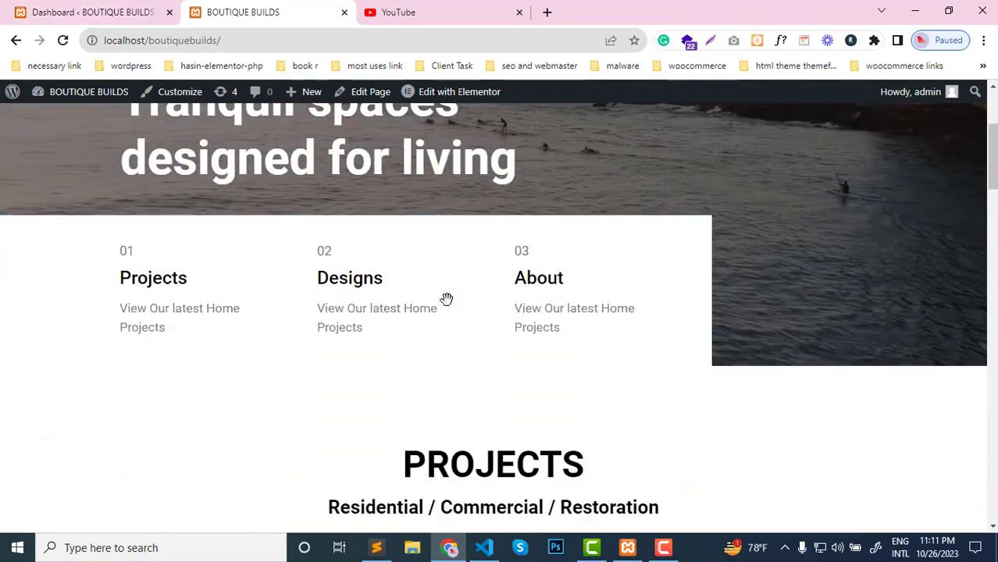
scroll(447, 300, "down", 3)
scroll(450, 300, "up", 3)
scroll(454, 290, "up", 3)
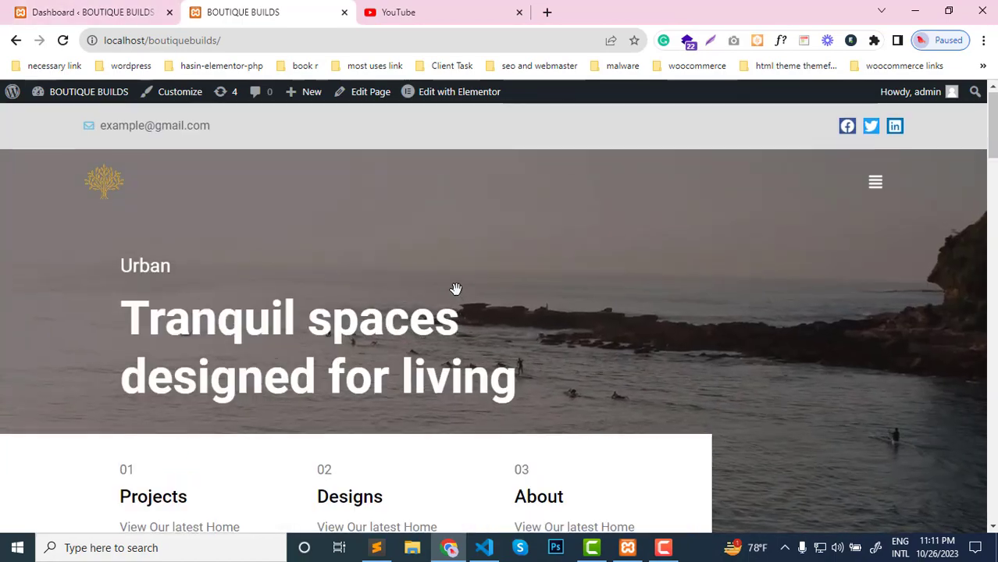
scroll(457, 289, "down", 5)
scroll(460, 290, "up", 5)
scroll(462, 289, "down", 5)
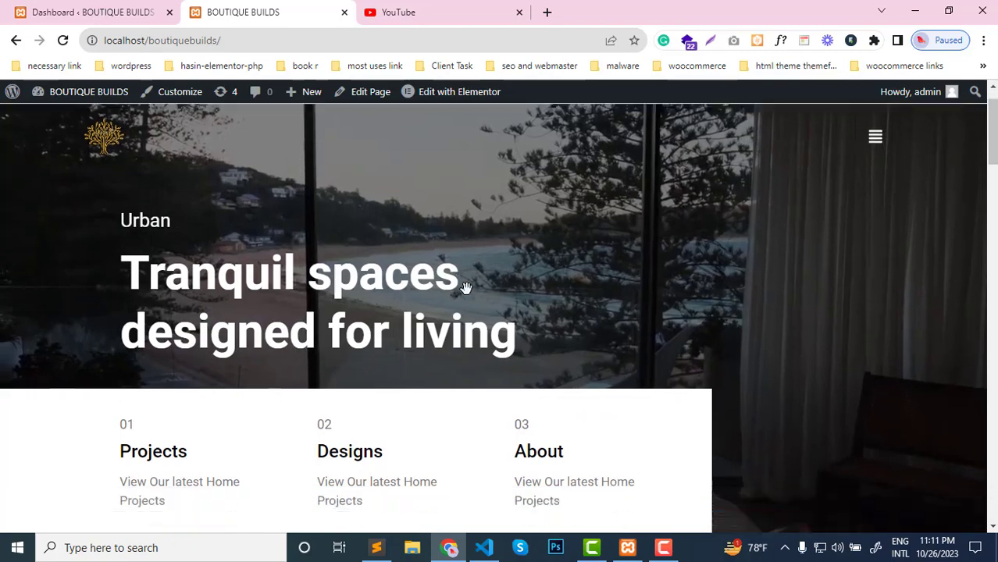
scroll(465, 288, "up", 5)
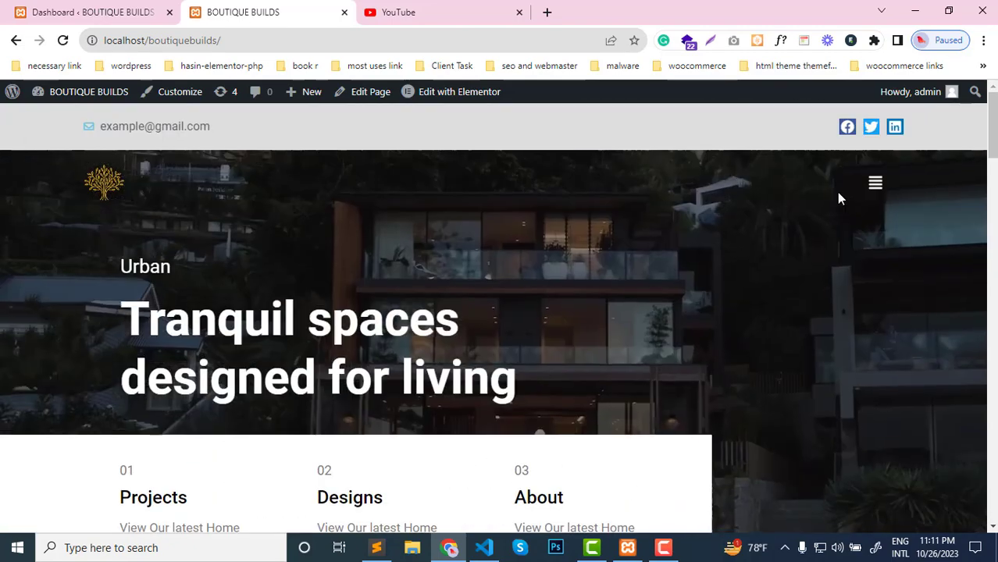
scroll(601, 210, "down", 2)
scroll(596, 213, "down", 3)
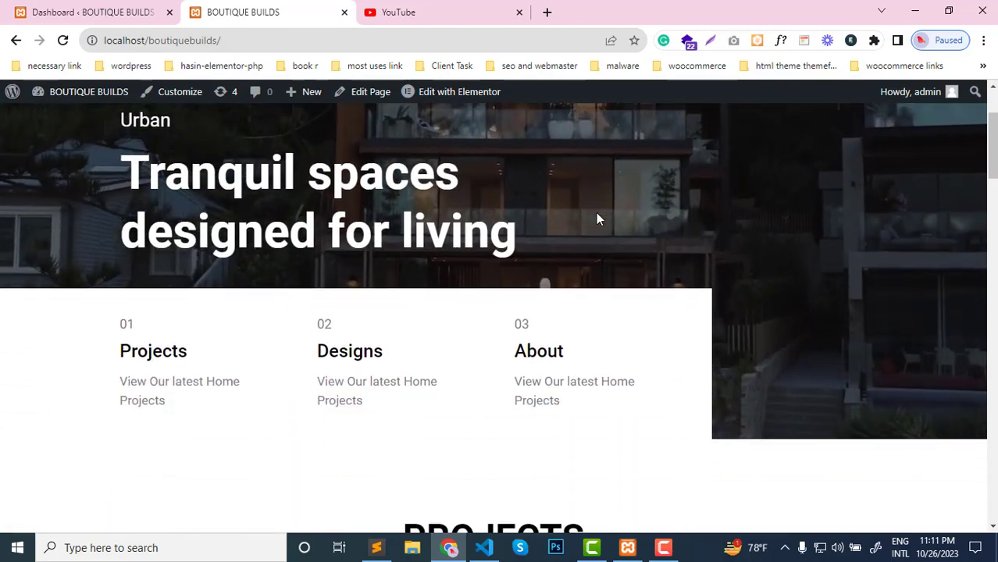
scroll(595, 212, "up", 4)
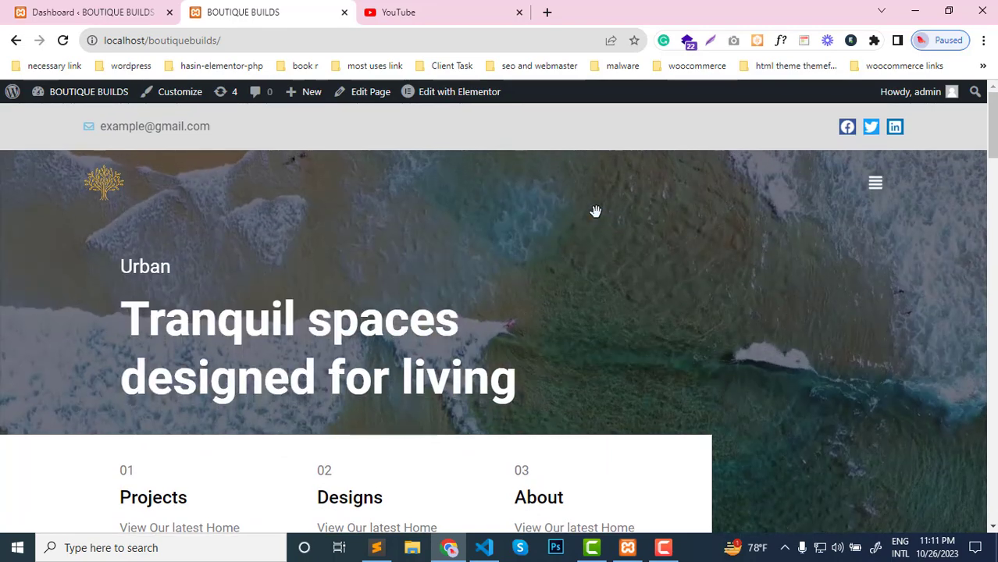
- Check the header's off-canvas menu and its links, then review the home page down to the Design section
left_click(875, 187)
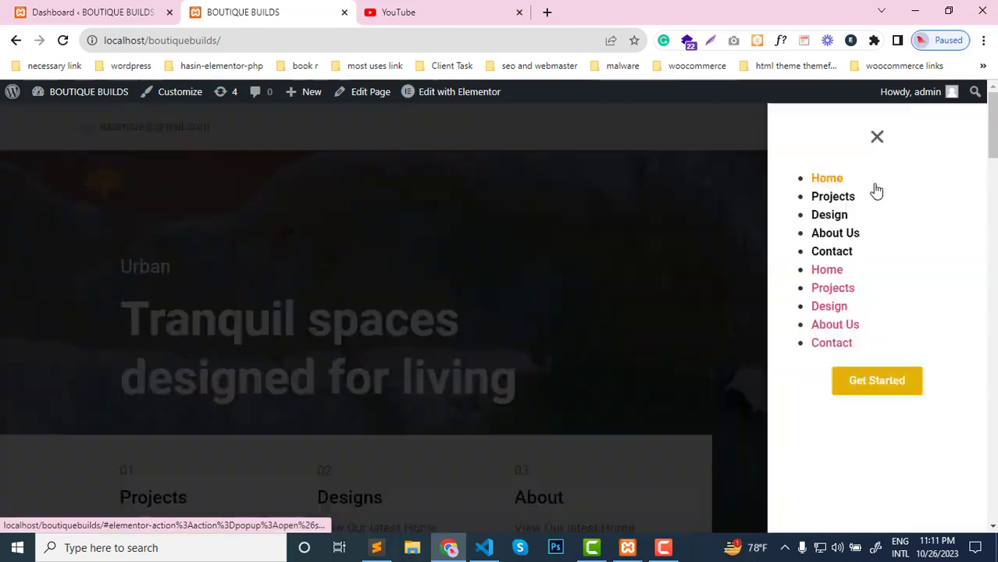
left_click(877, 139)
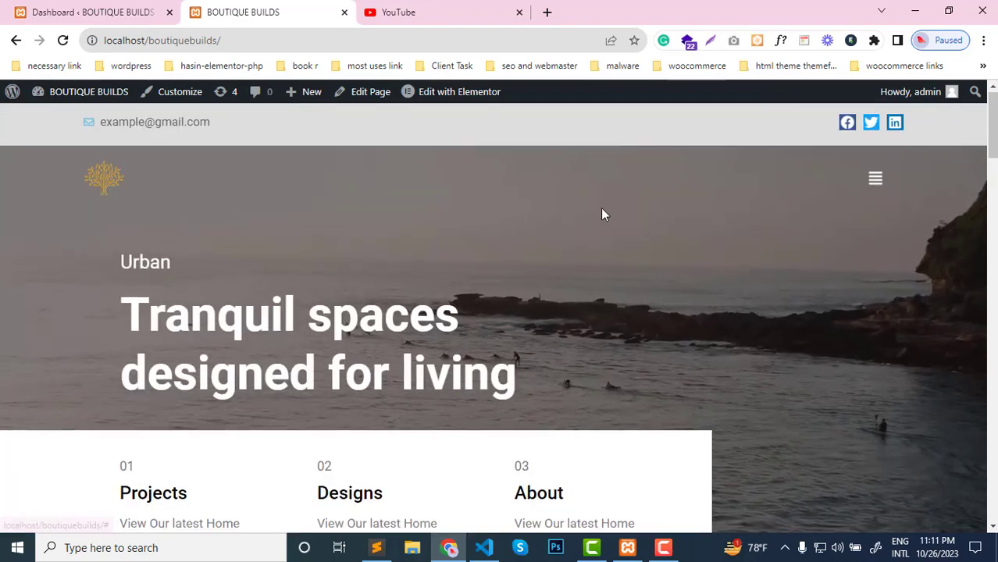
scroll(601, 213, "down", 2)
scroll(601, 213, "up", 2)
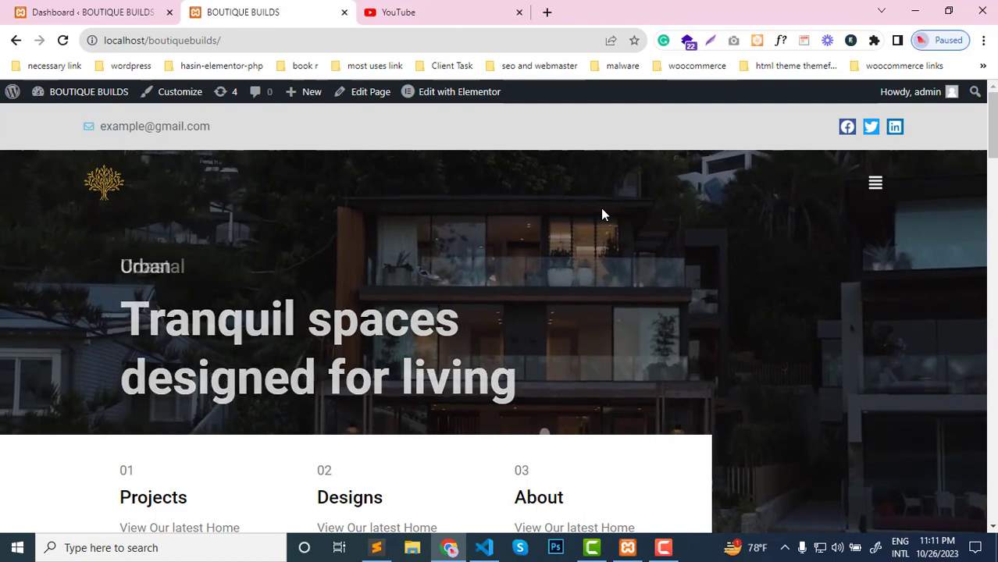
scroll(600, 207, "down", 1)
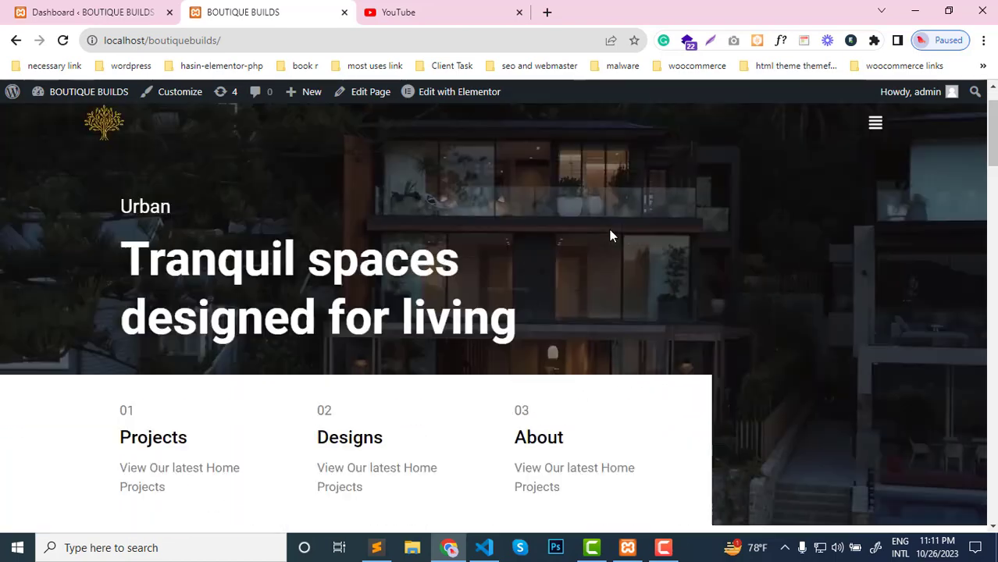
scroll(611, 232, "up", 1)
left_click(875, 185)
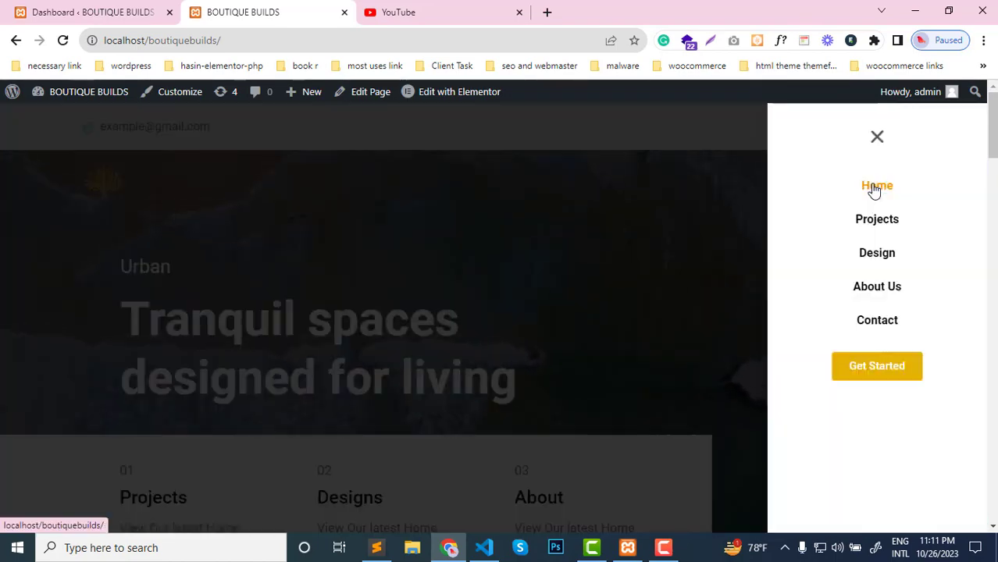
left_click(877, 137)
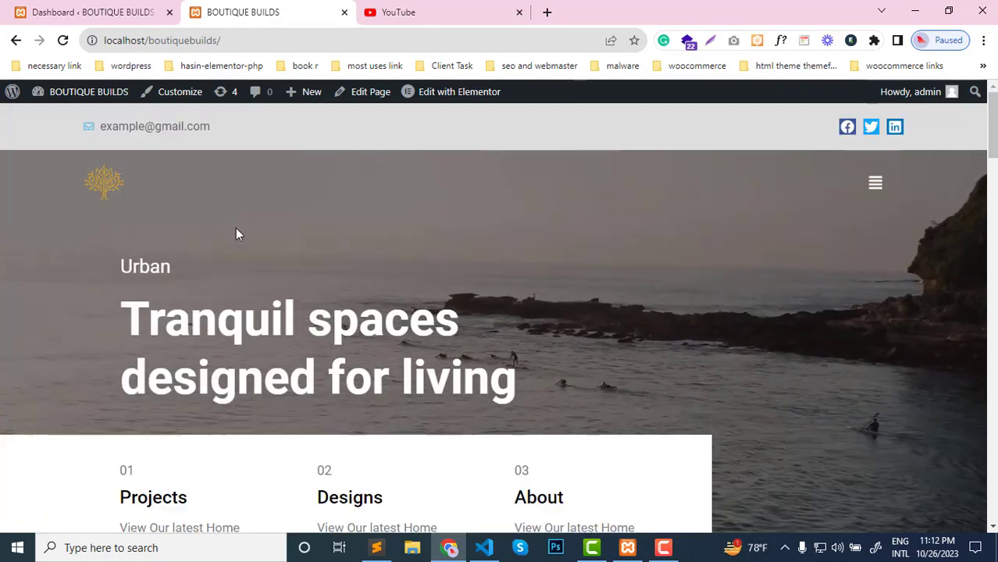
scroll(280, 274, "down", 3)
scroll(327, 297, "up", 2)
scroll(363, 291, "down", 7)
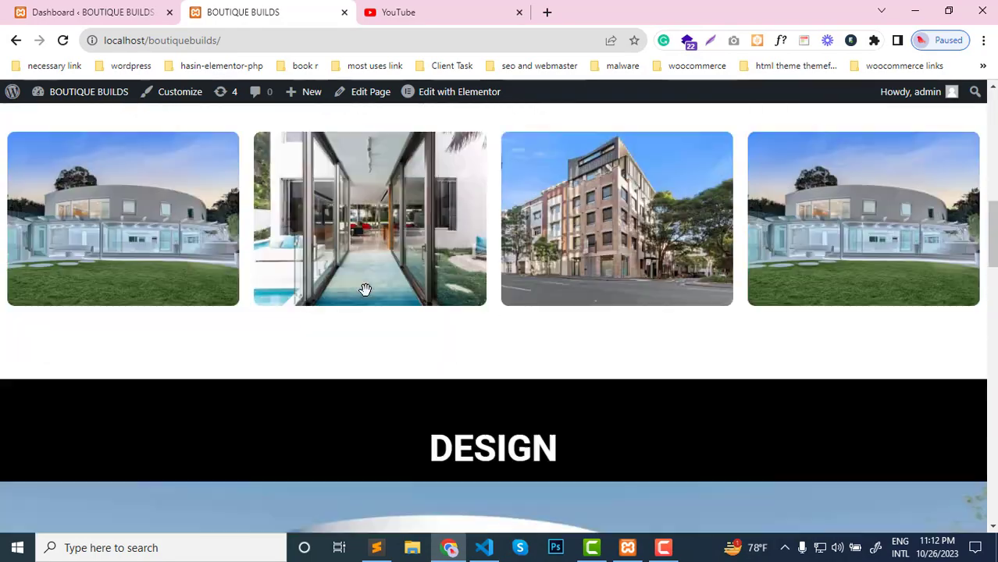
scroll(370, 290, "down", 1)
scroll(370, 290, "up", 8)
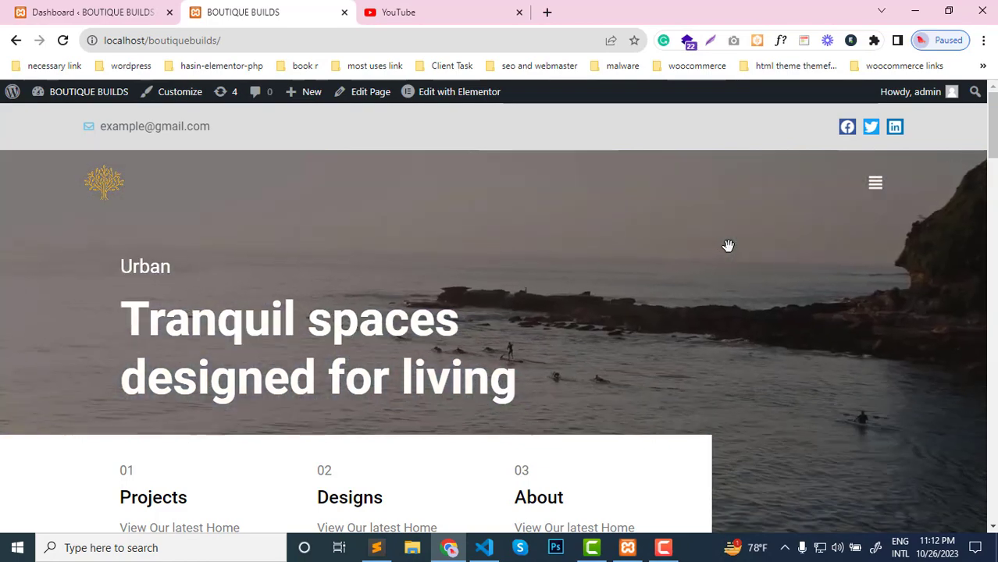
- Test the header's off-canvas menu by repeatedly showing and dismissing it, including with the page scrolled down
left_click(876, 187)
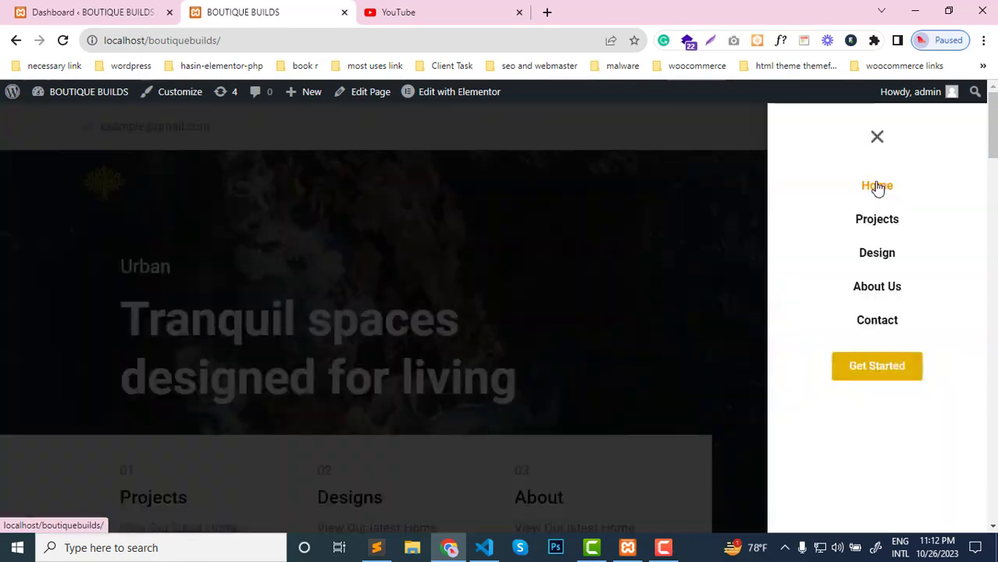
left_click(877, 138)
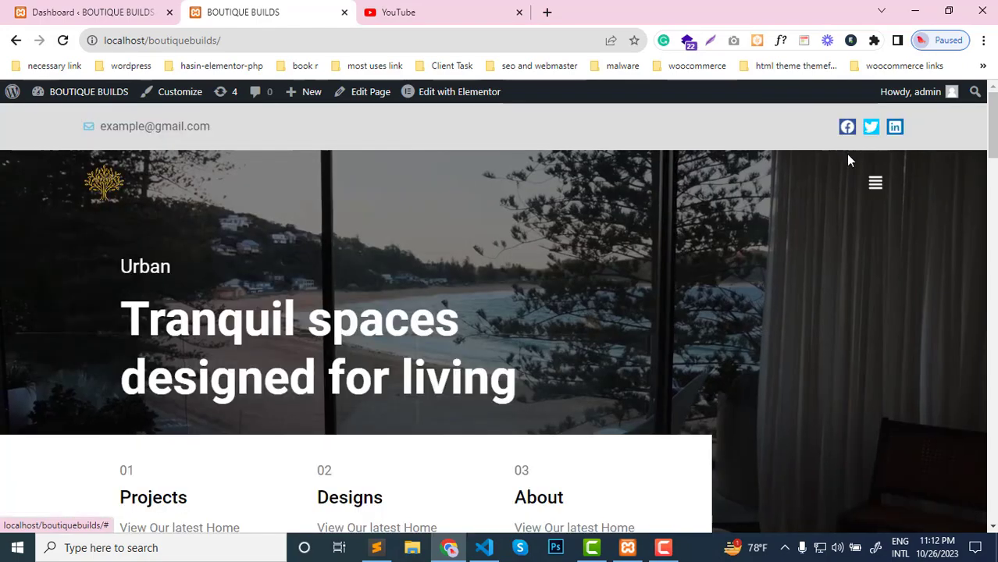
scroll(827, 186, "down", 2)
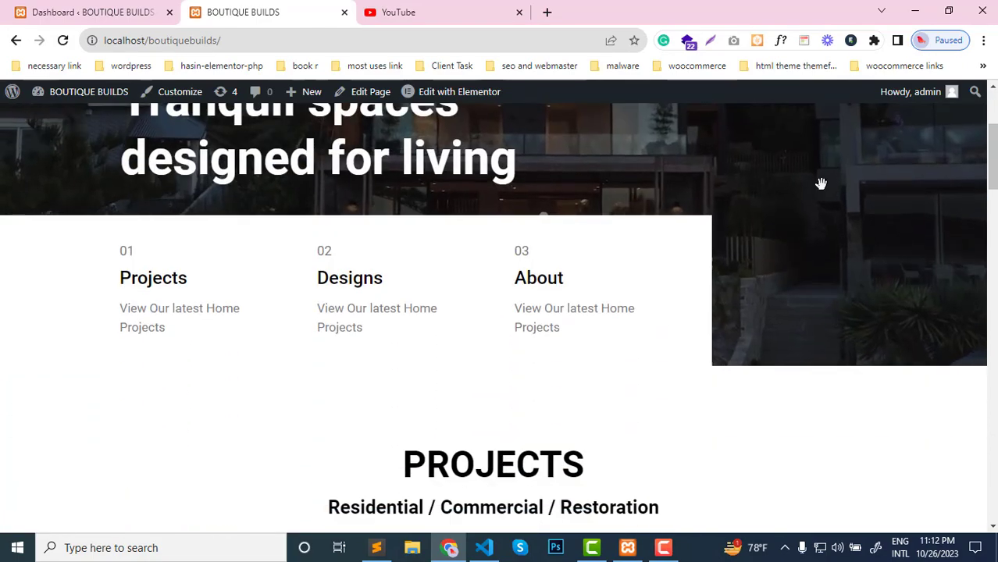
scroll(820, 188, "up", 3)
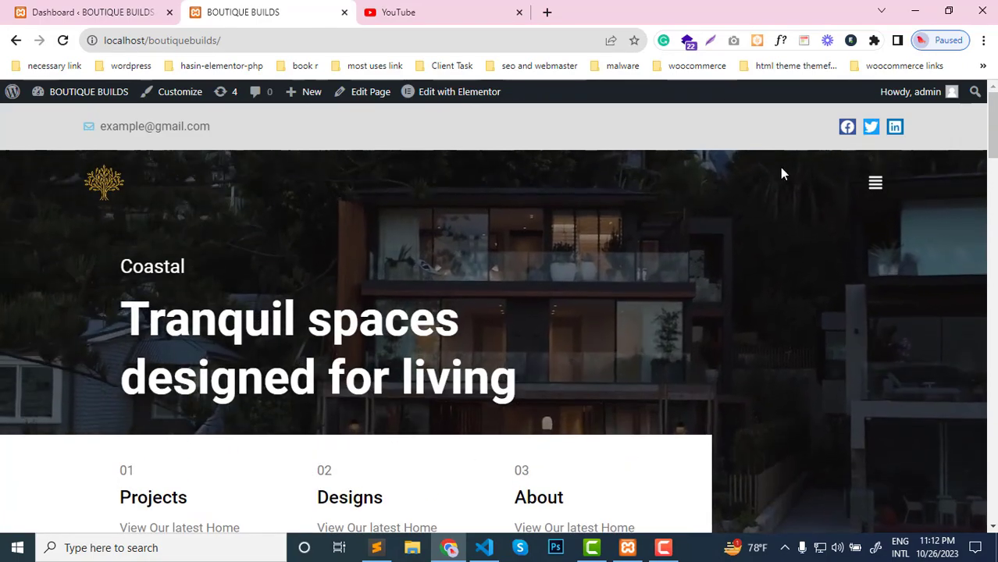
scroll(601, 181, "down", 2)
scroll(623, 178, "down", 1)
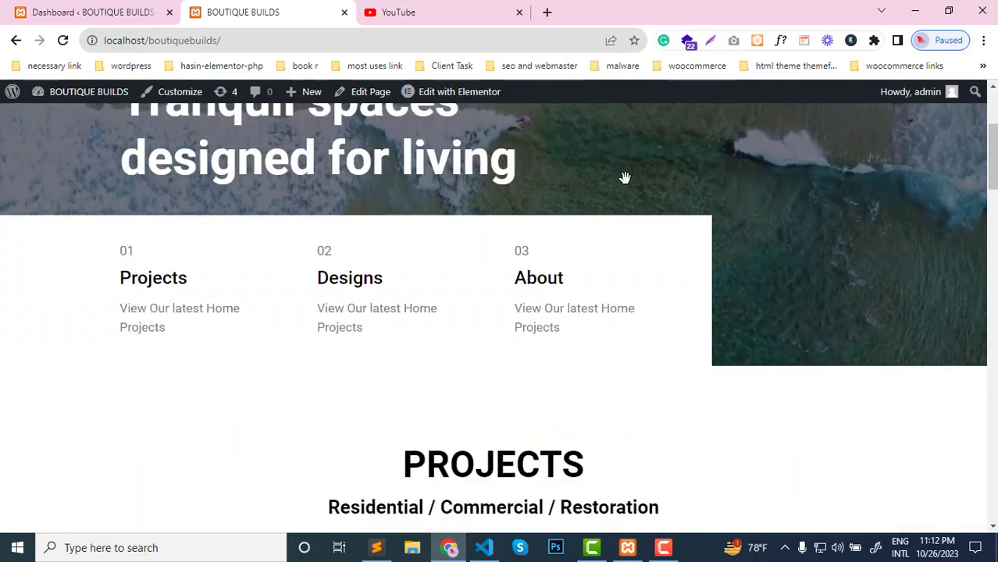
scroll(855, 205, "up", 3)
left_click(873, 187)
scroll(879, 242, "down", 3)
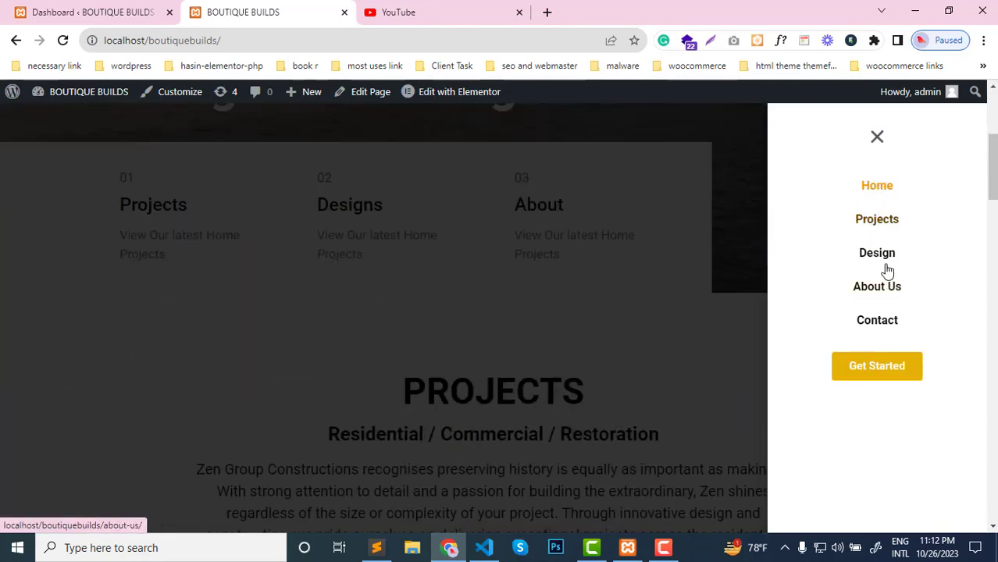
left_click(877, 140)
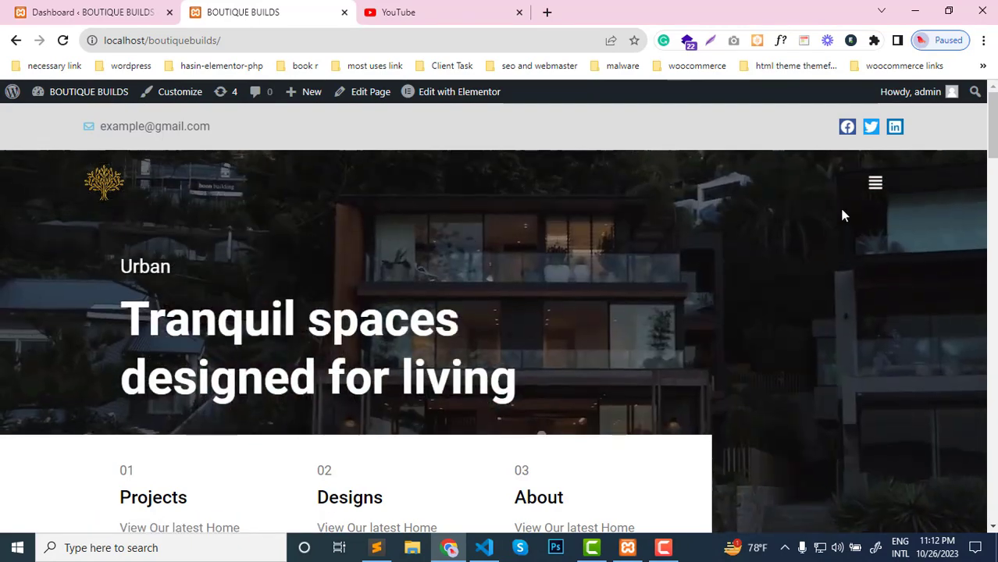
left_click(876, 185)
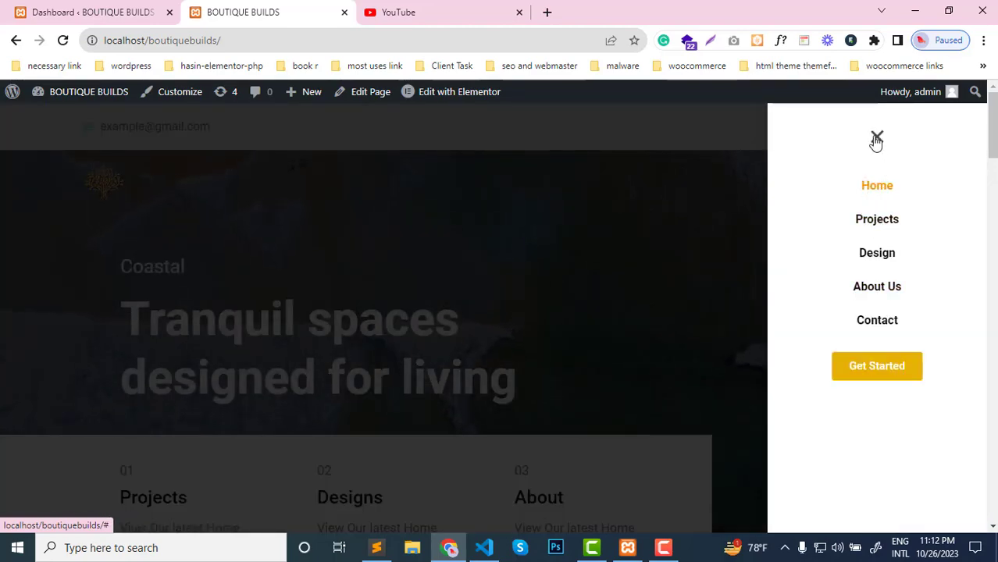
left_click(876, 139)
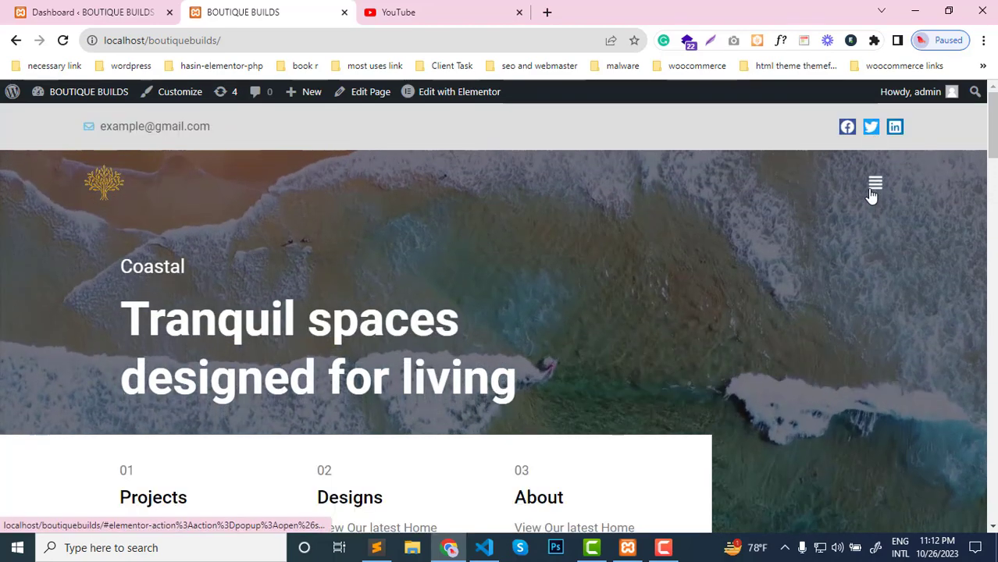
left_click(871, 195)
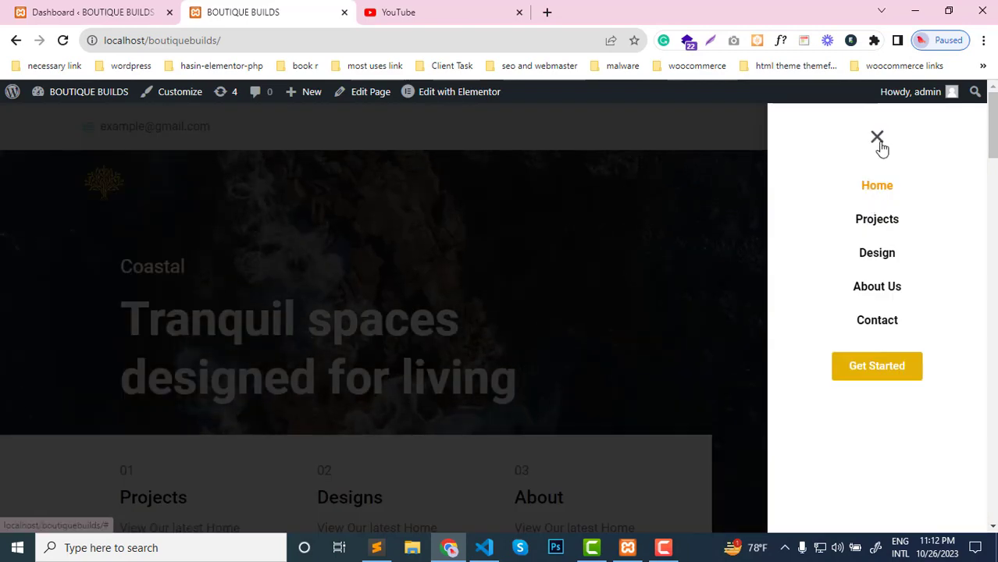
left_click(876, 139)
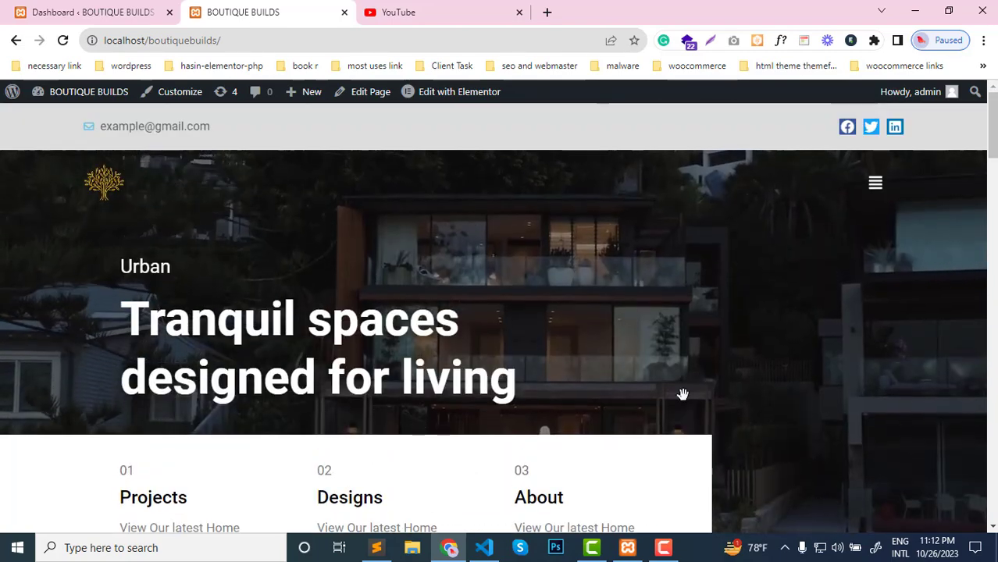
- Open the Elementor Theme Builder from the site's WordPress dashboard
left_click(109, 12)
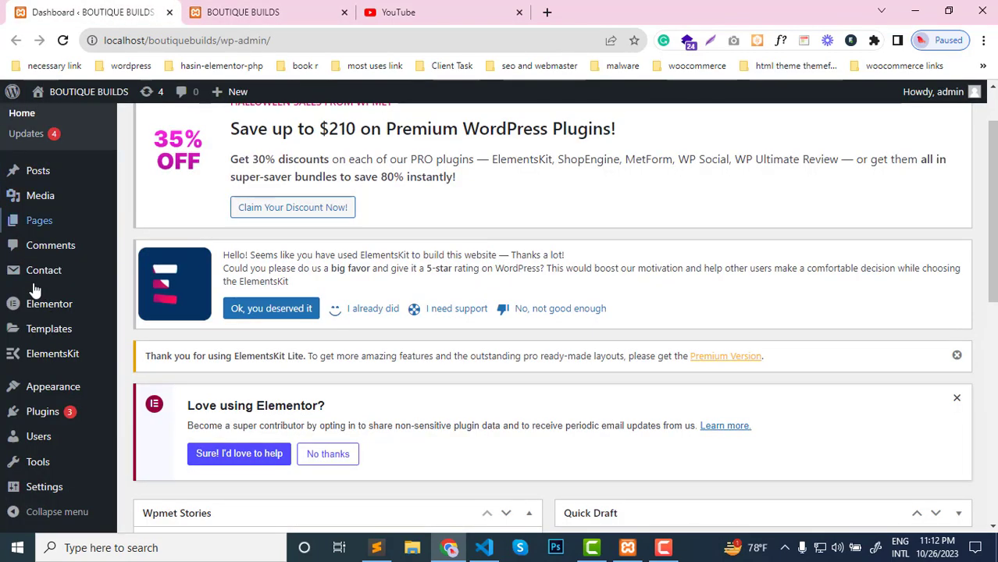
mouse_move(50, 328)
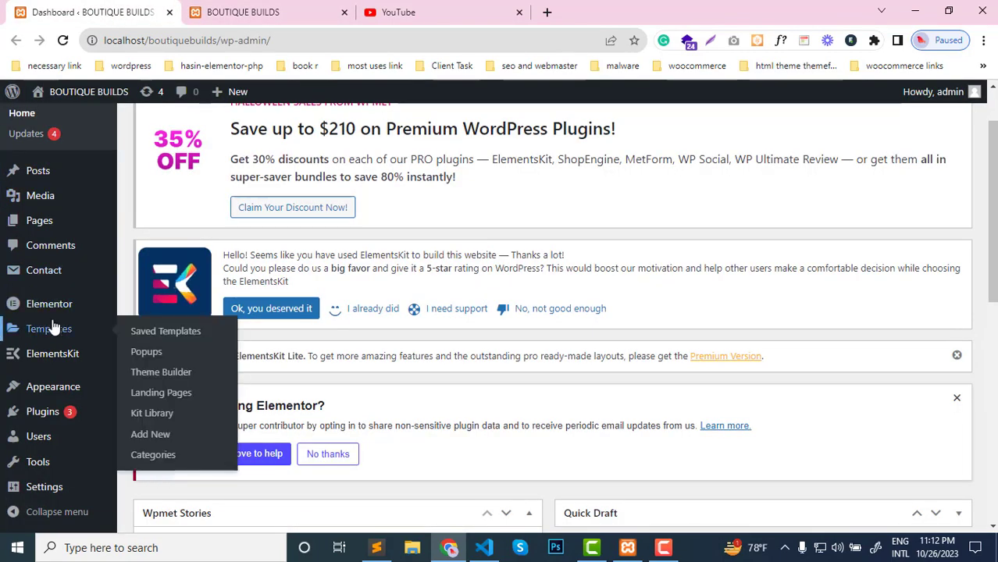
left_click(164, 375)
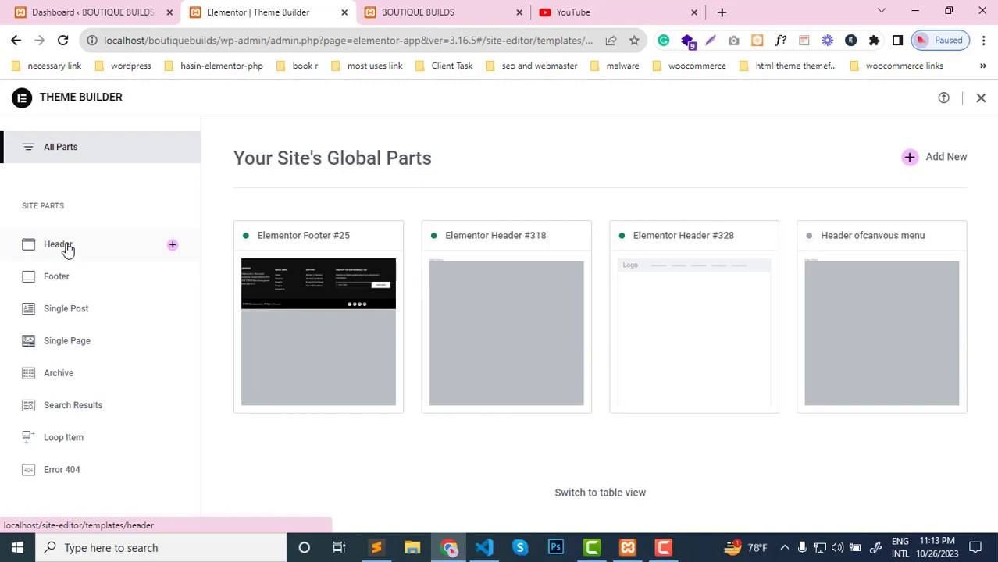
- Open the Elementor Header #328 template for editing in a separate browser tab
left_click(67, 247)
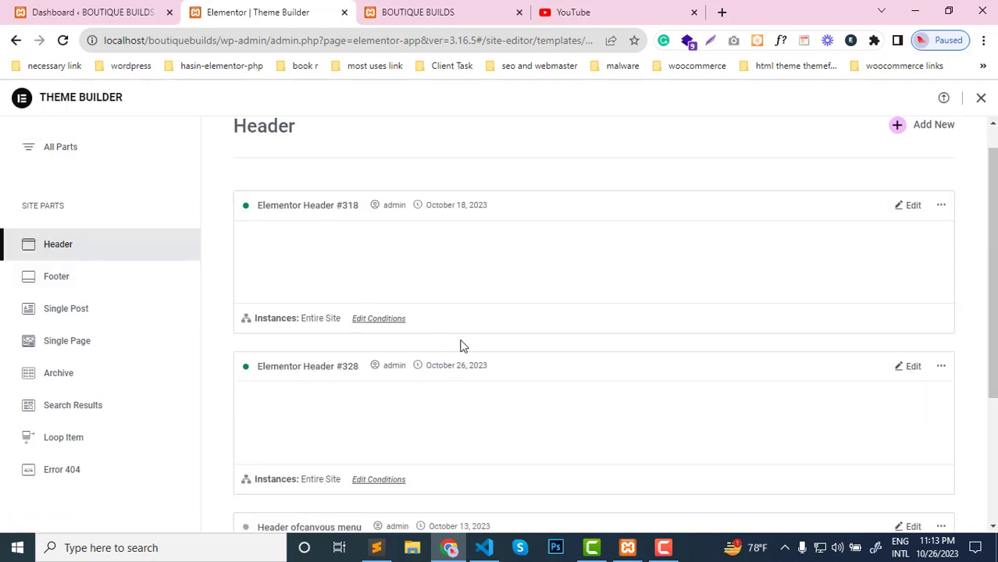
scroll(352, 394, "down", 2)
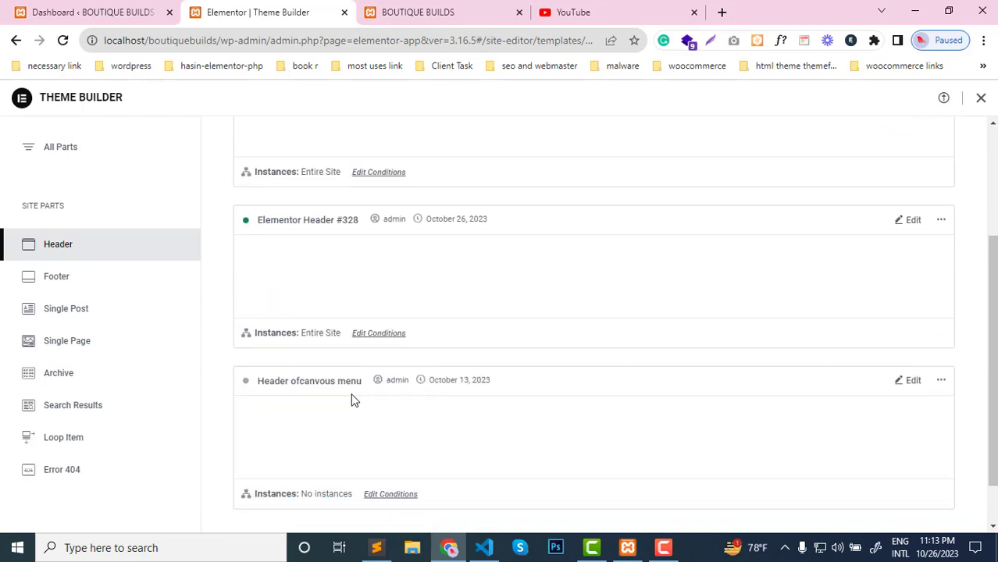
scroll(351, 399, "up", 1)
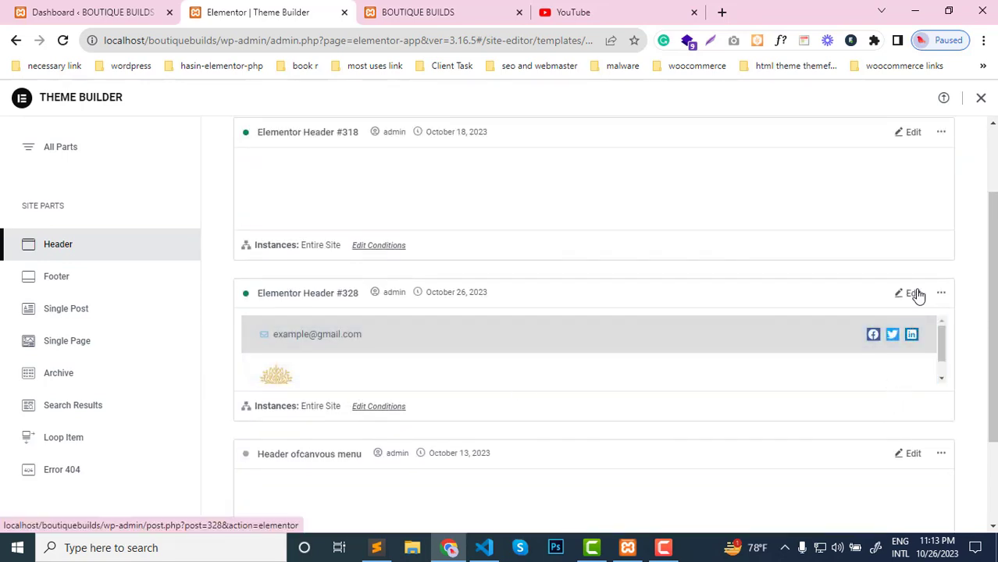
middle_click(915, 296)
left_click(405, 9)
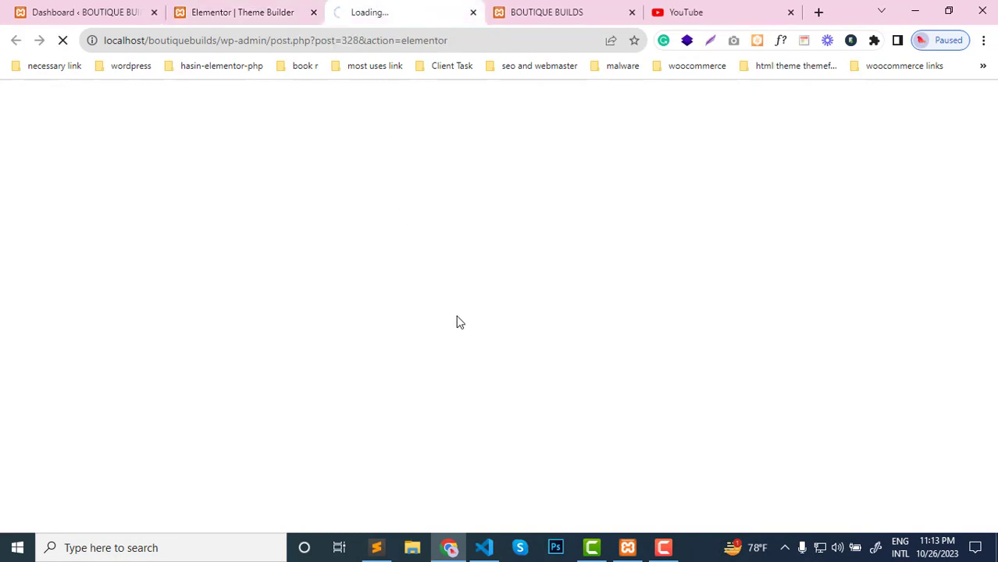
- Return to the live home page and examine the header's behaviour while scrolling past the Design section
left_click(565, 8)
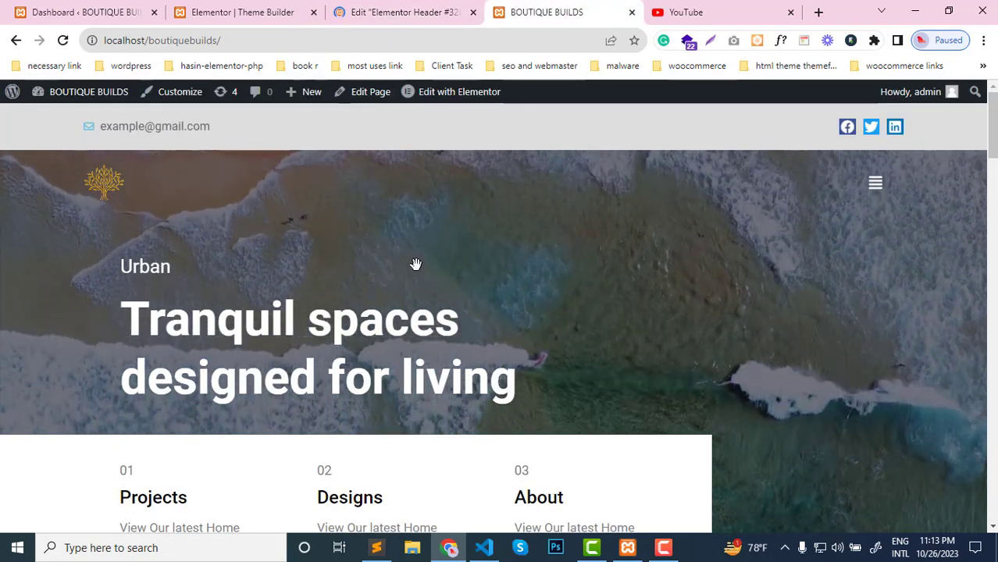
scroll(415, 264, "down", 10)
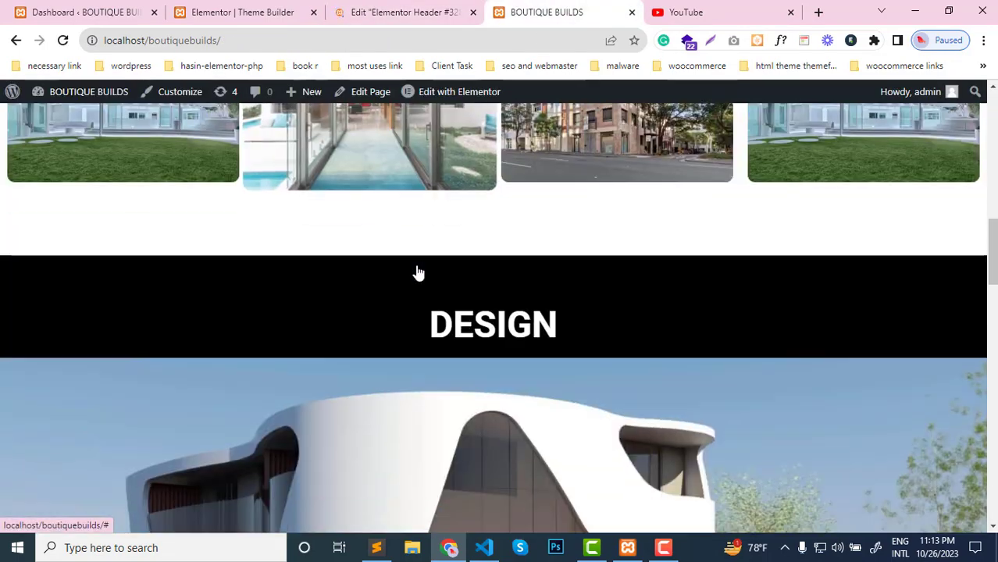
scroll(645, 321, "down", 2)
scroll(645, 322, "up", 3)
scroll(645, 323, "down", 5)
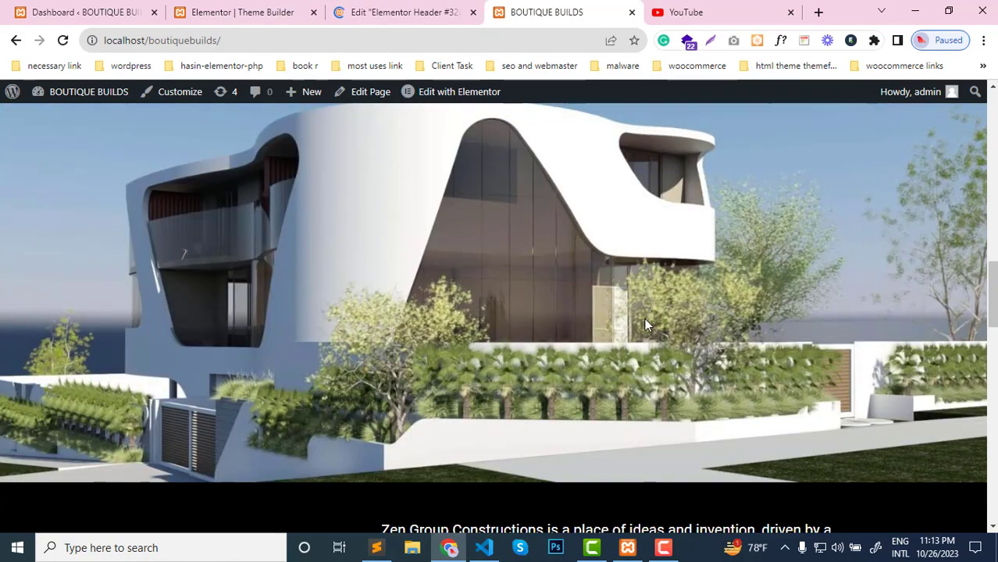
- Examine how the header's top bar and logo row behave when scrolling between the hero and the Projects section
scroll(644, 318, "up", 14)
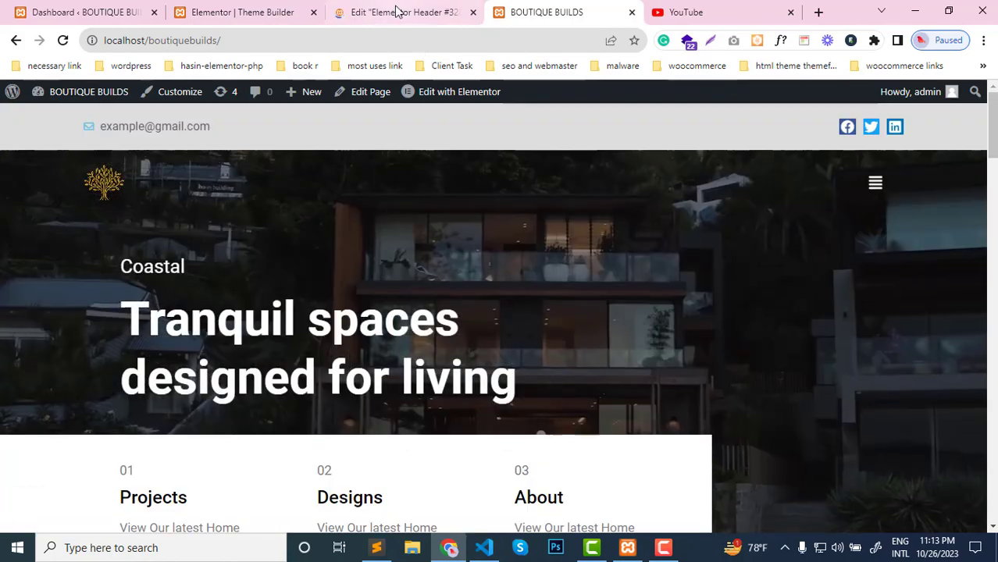
left_click(396, 12)
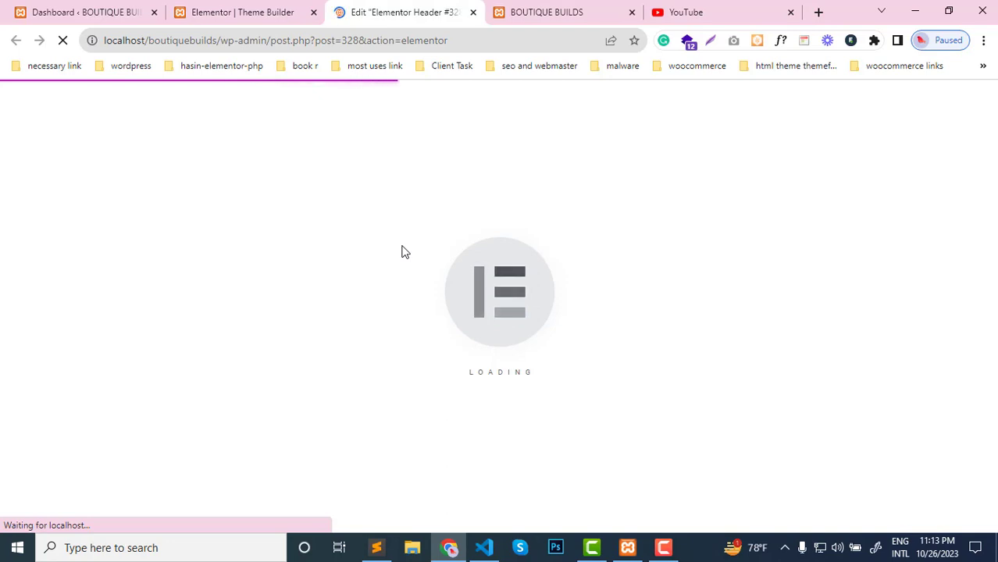
left_click(546, 9)
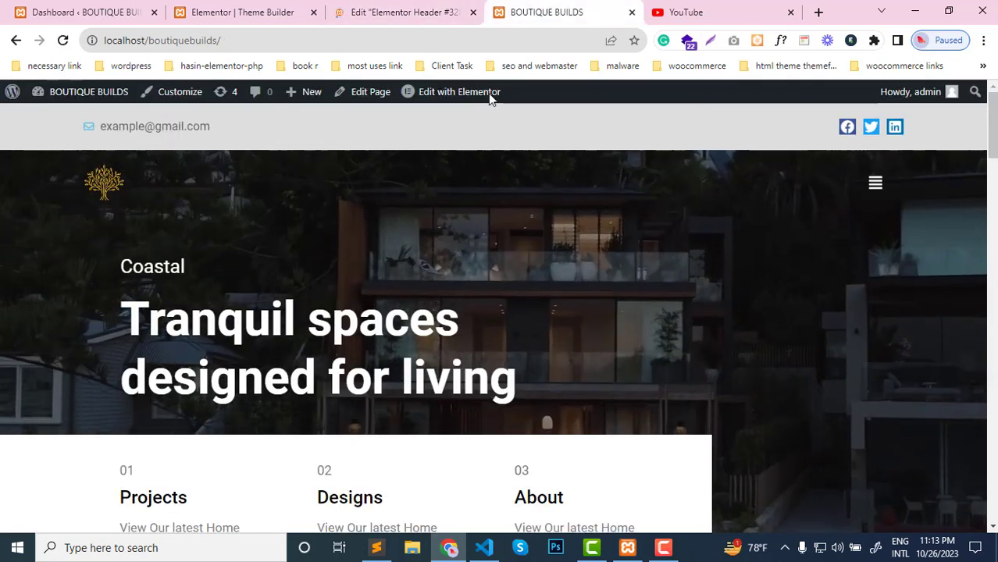
scroll(534, 250, "down", 3)
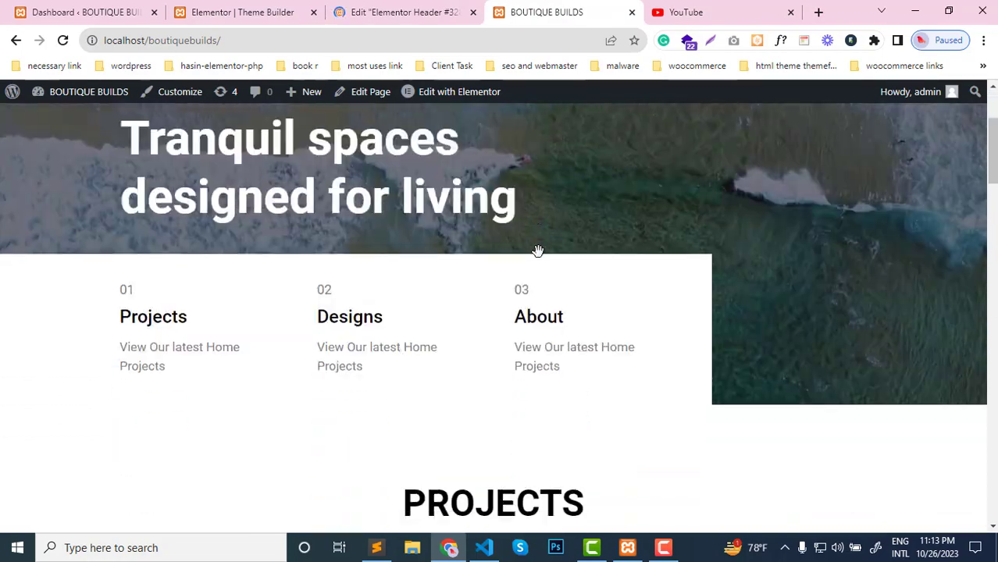
scroll(568, 243, "up", 3)
scroll(567, 244, "down", 3)
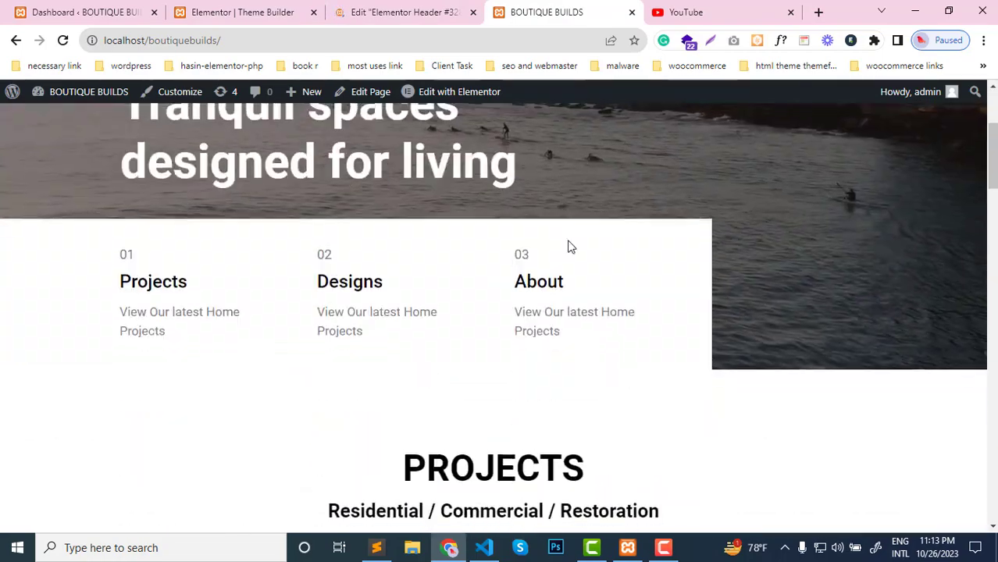
scroll(570, 238, "up", 3)
scroll(574, 227, "down", 3)
scroll(577, 225, "up", 3)
scroll(576, 224, "down", 3)
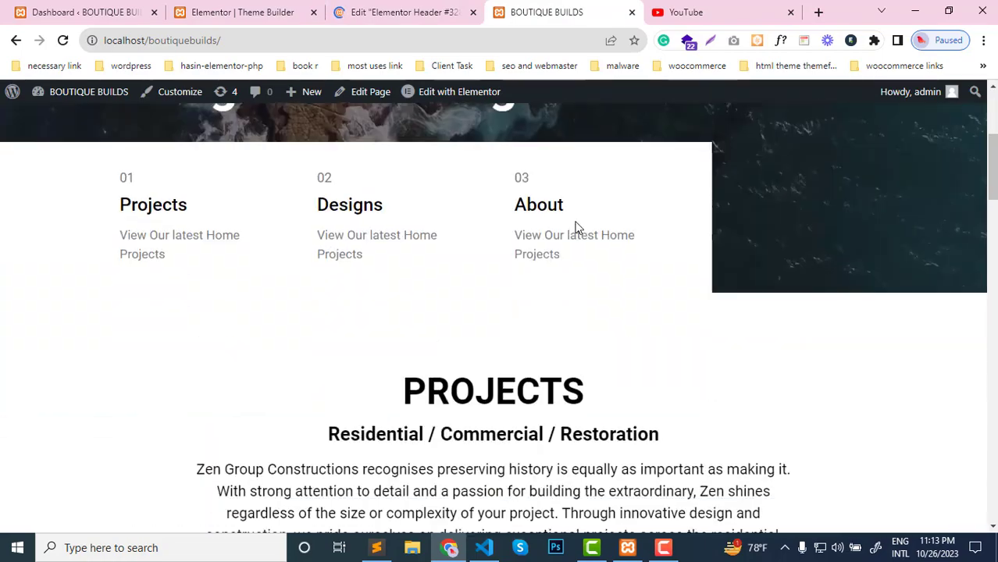
scroll(539, 168, "up", 3)
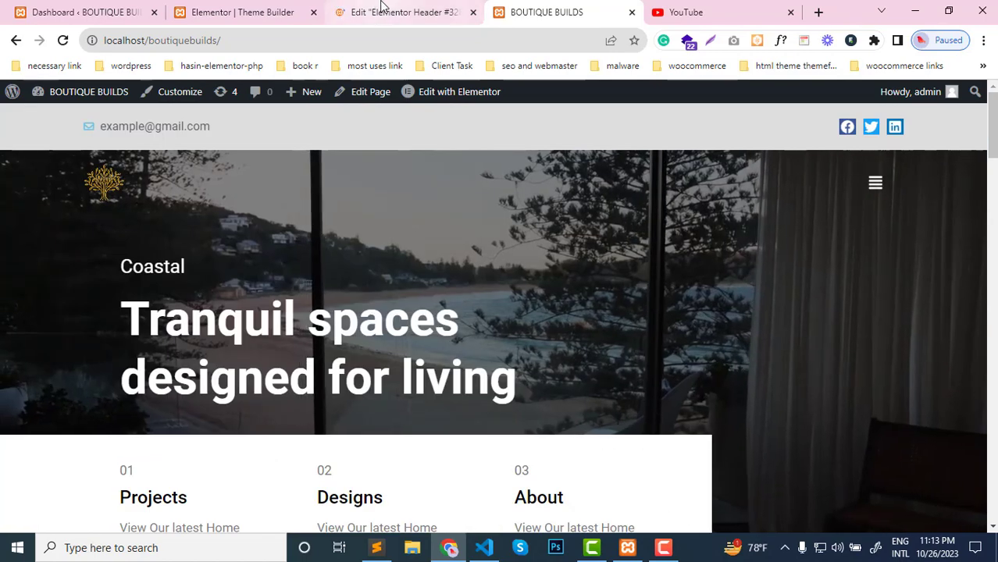
- Return to the Elementor header template and open the advanced layout settings of the top bar container, including Z-Index
left_click(380, 9)
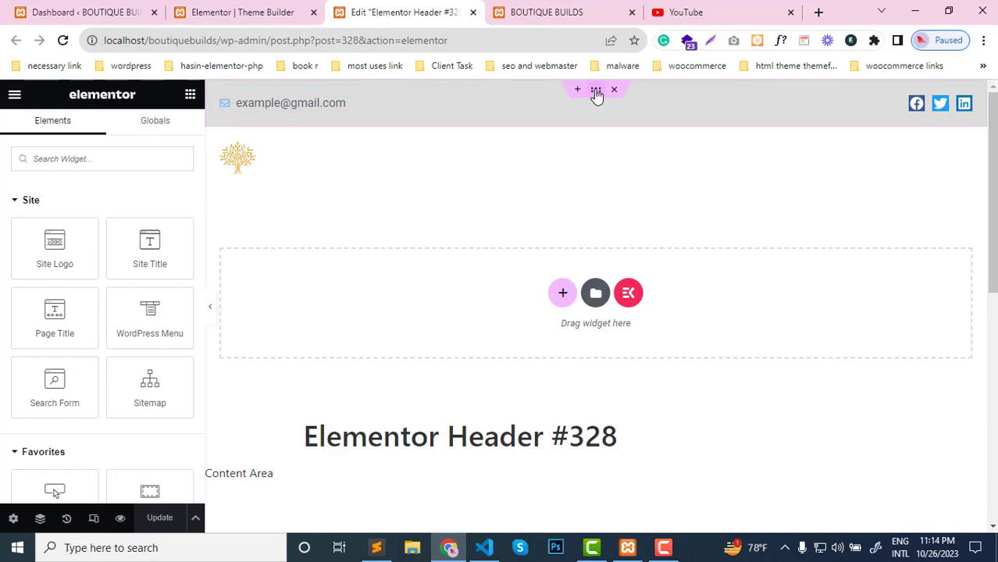
left_click(596, 91)
left_click(391, 165)
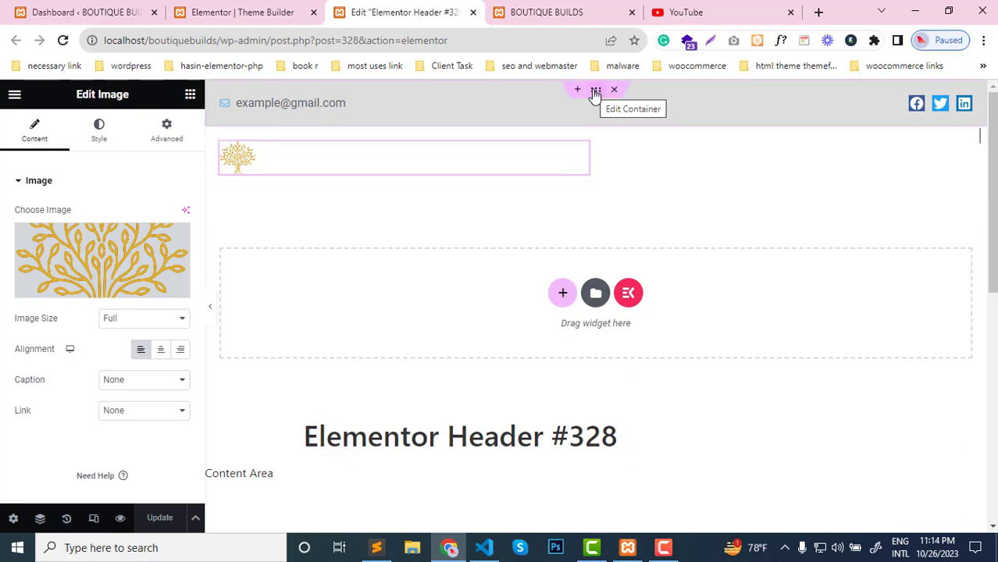
left_click(595, 91)
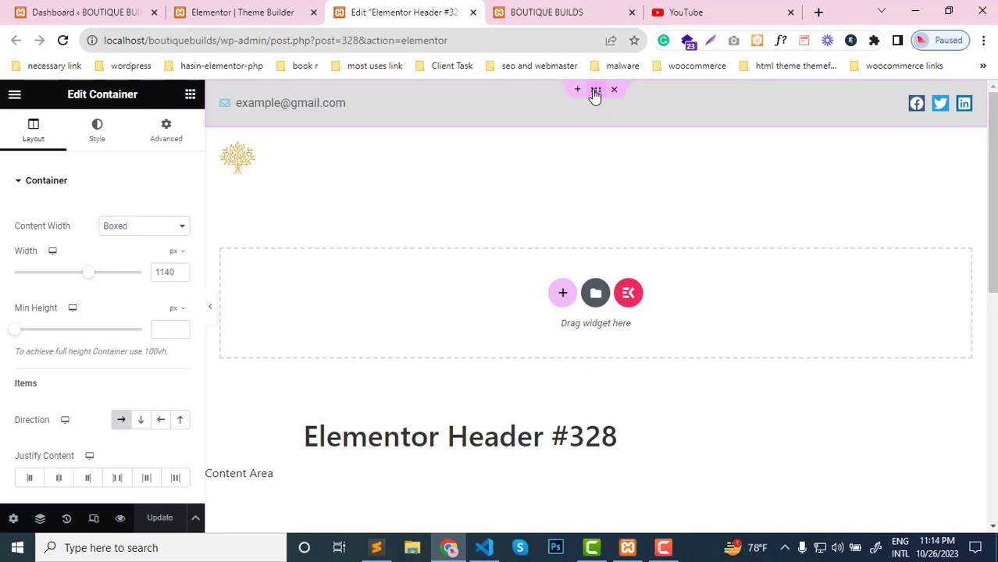
left_click(167, 139)
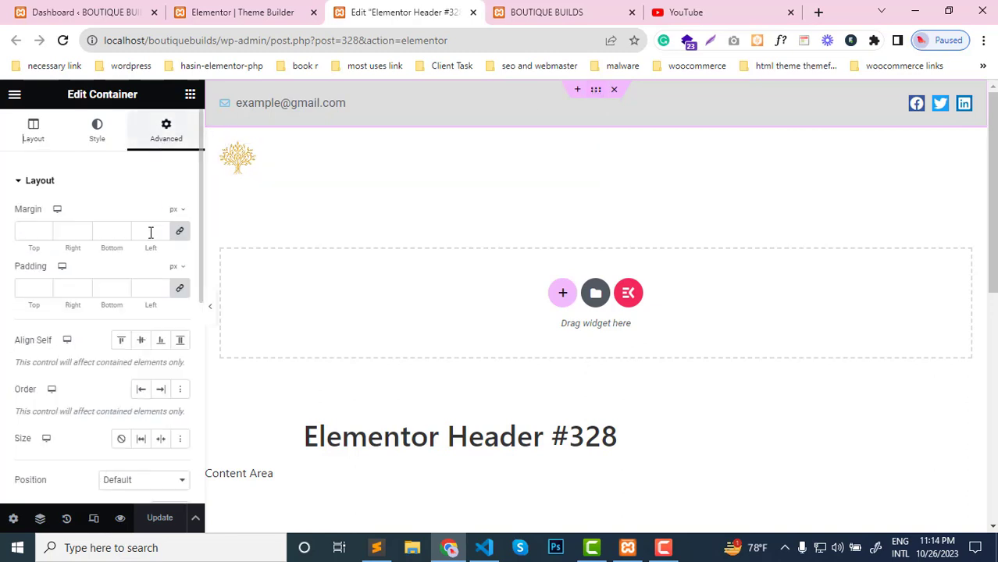
scroll(129, 363, "down", 3)
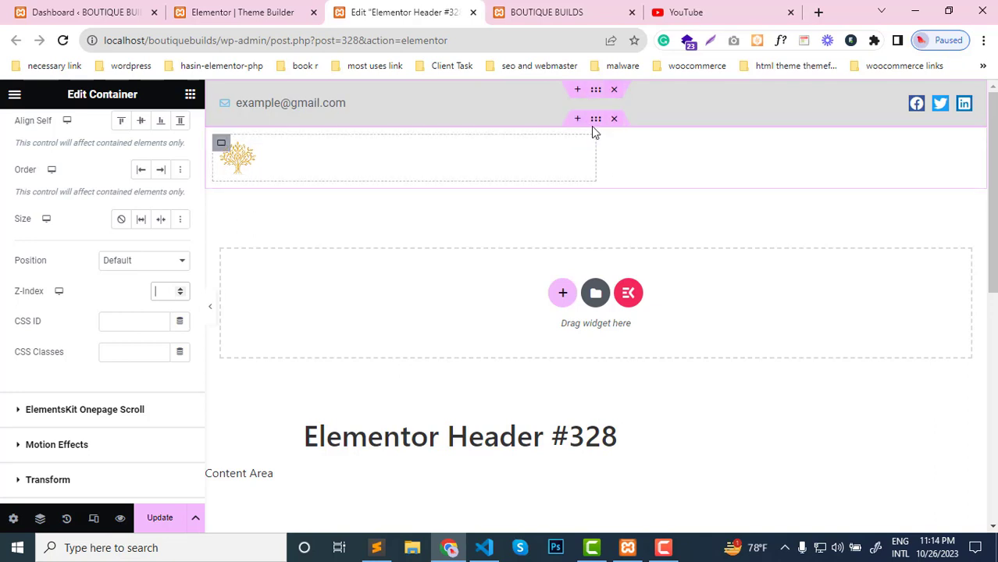
- Set the logo container's Sticky motion effect to Top
left_click(596, 121)
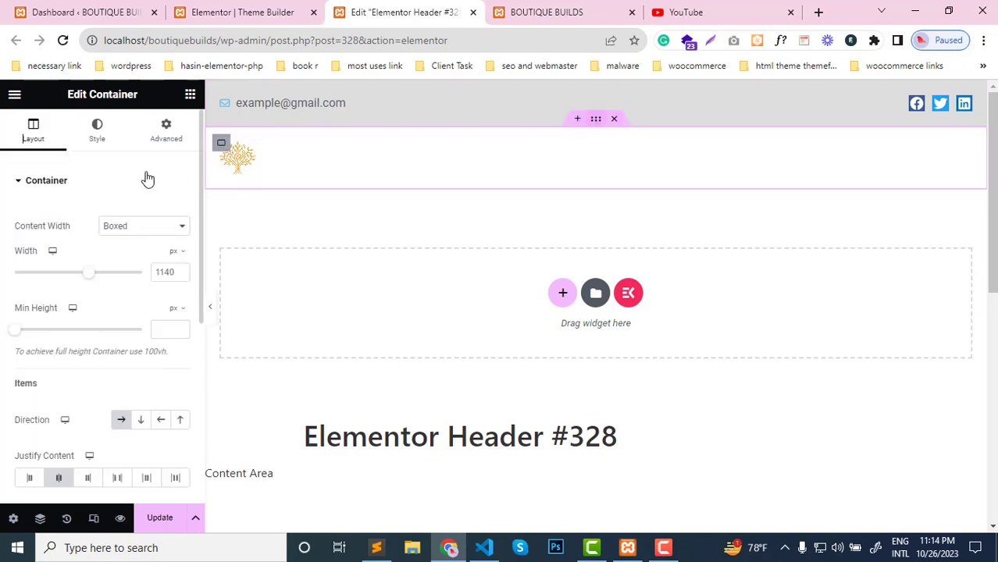
left_click(114, 147)
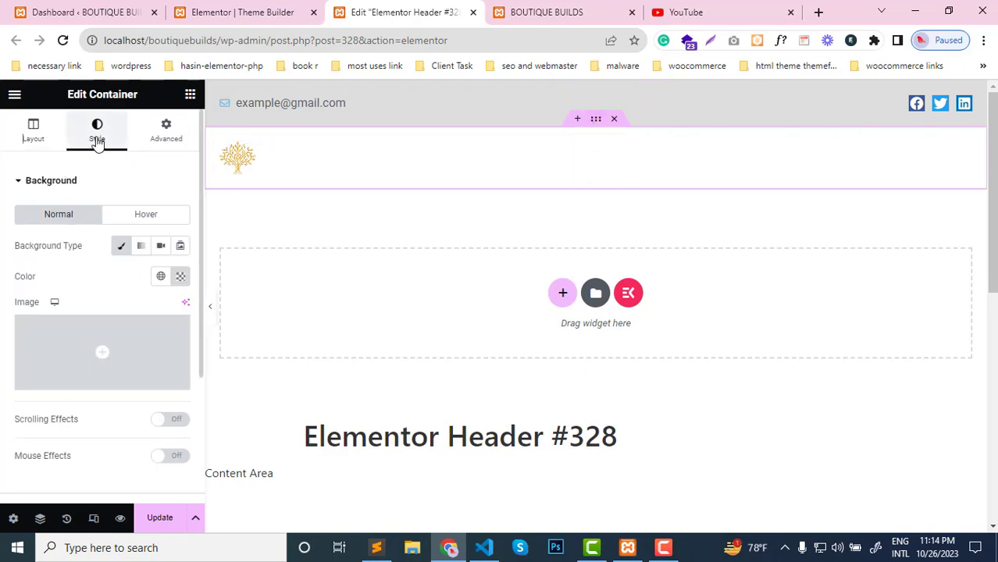
scroll(132, 307, "down", 3)
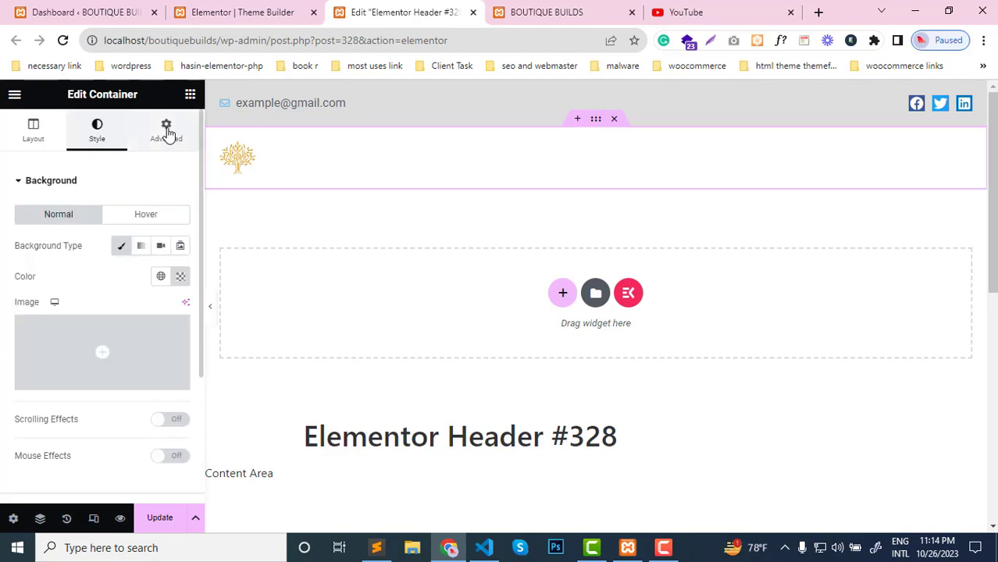
left_click(168, 138)
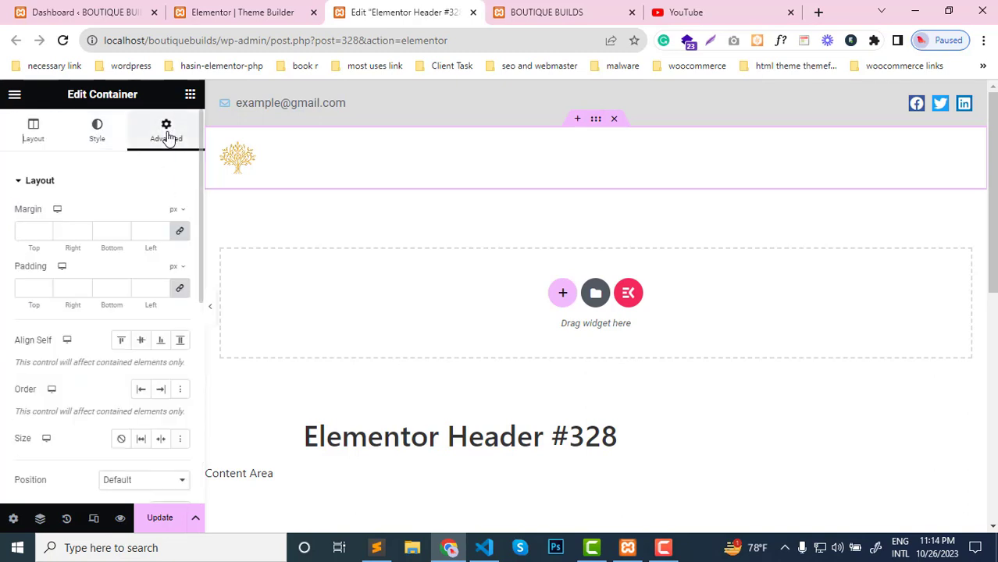
scroll(107, 215, "down", 5)
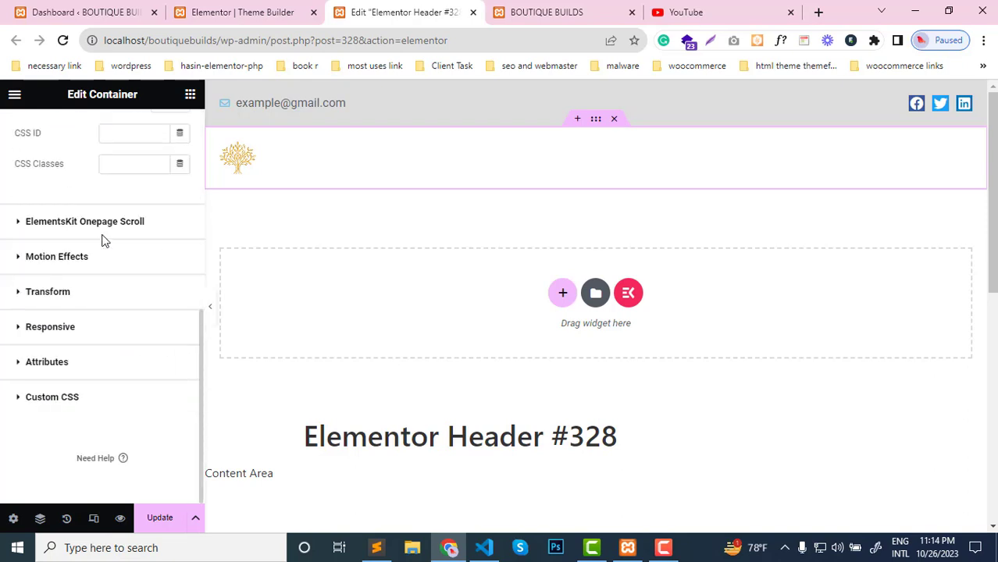
left_click(25, 260)
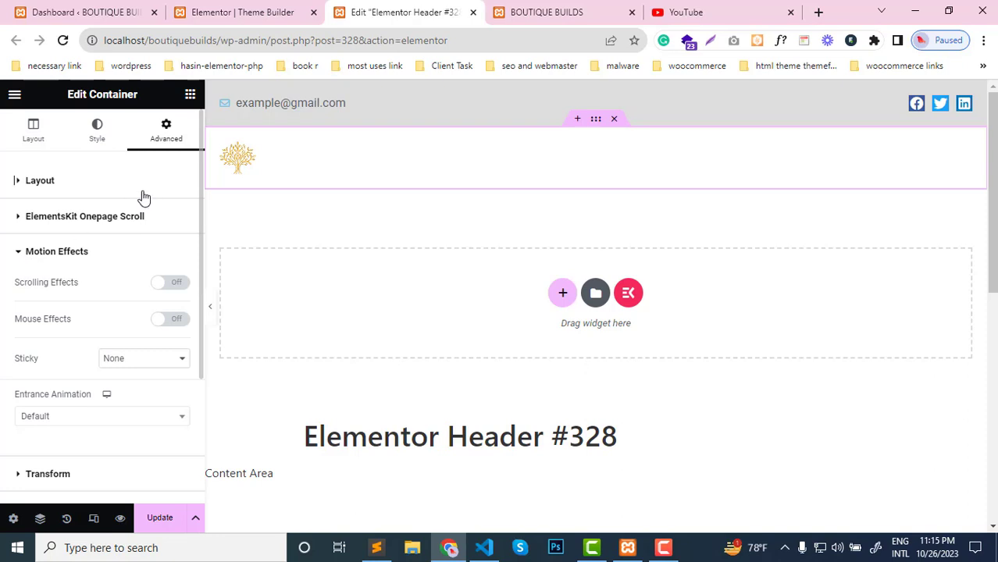
scroll(145, 200, "down", 1)
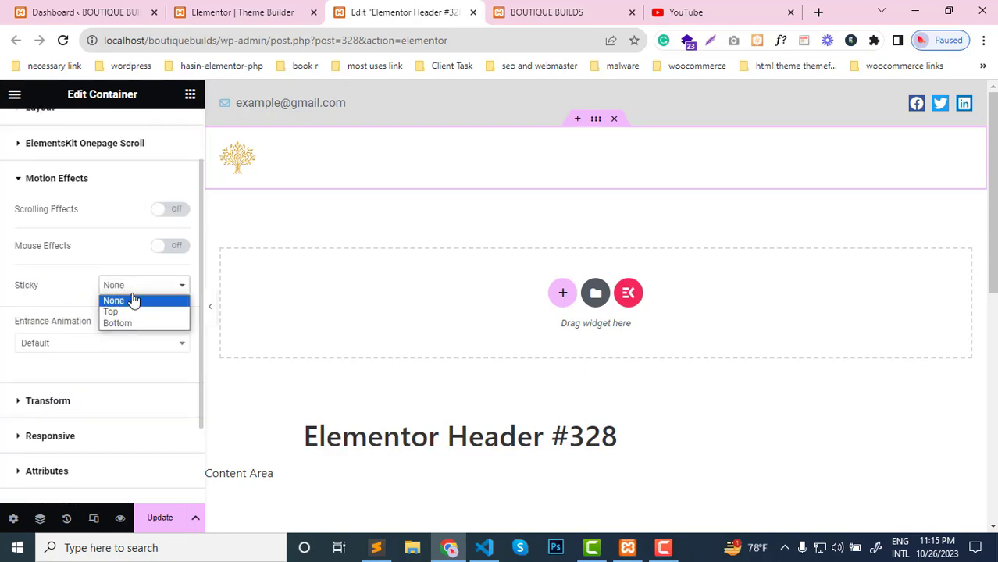
left_click(113, 312)
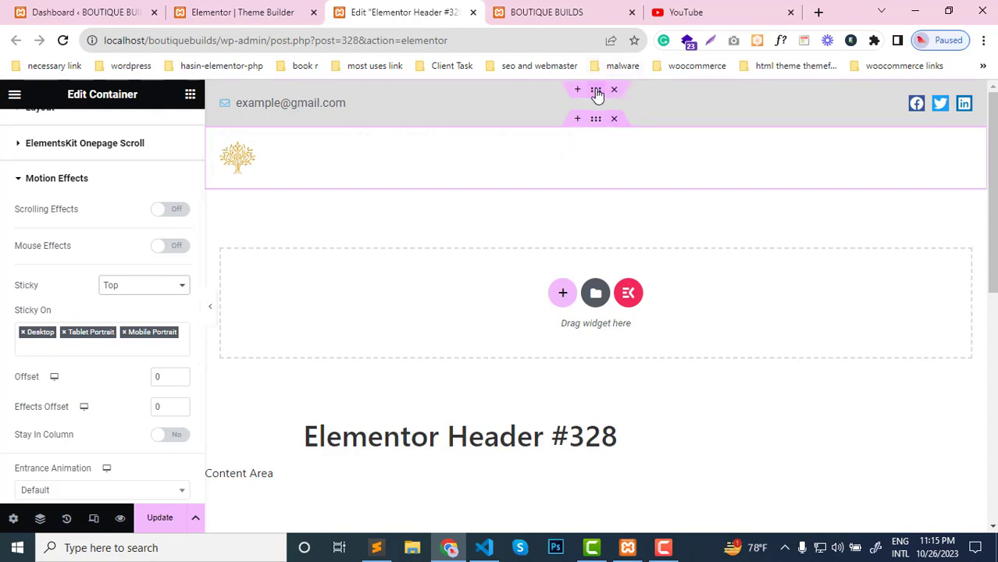
- Set the top bar container's Z-Index to 9 and update the header template
left_click(597, 92)
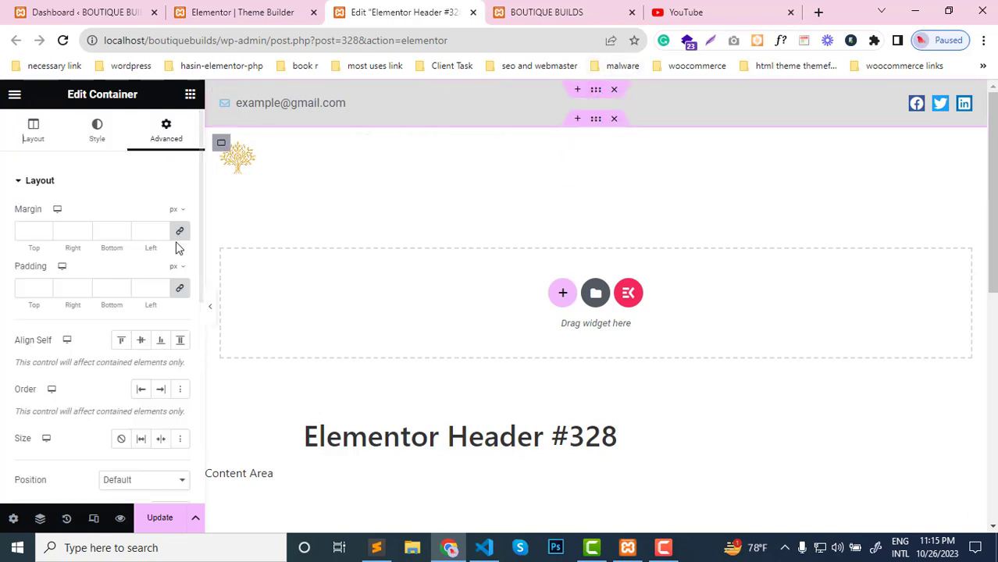
scroll(95, 357, "down", 5)
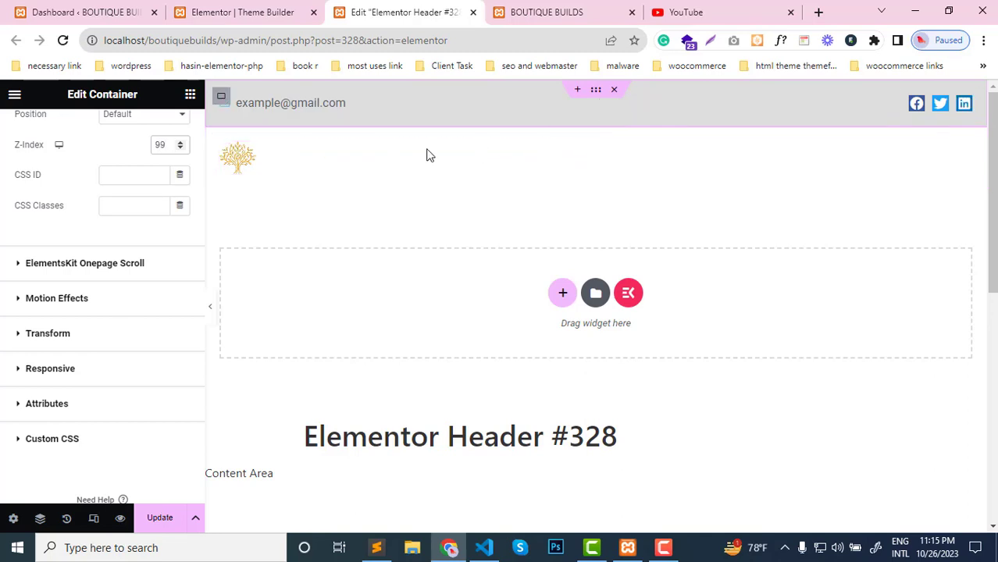
key("BackSpace")
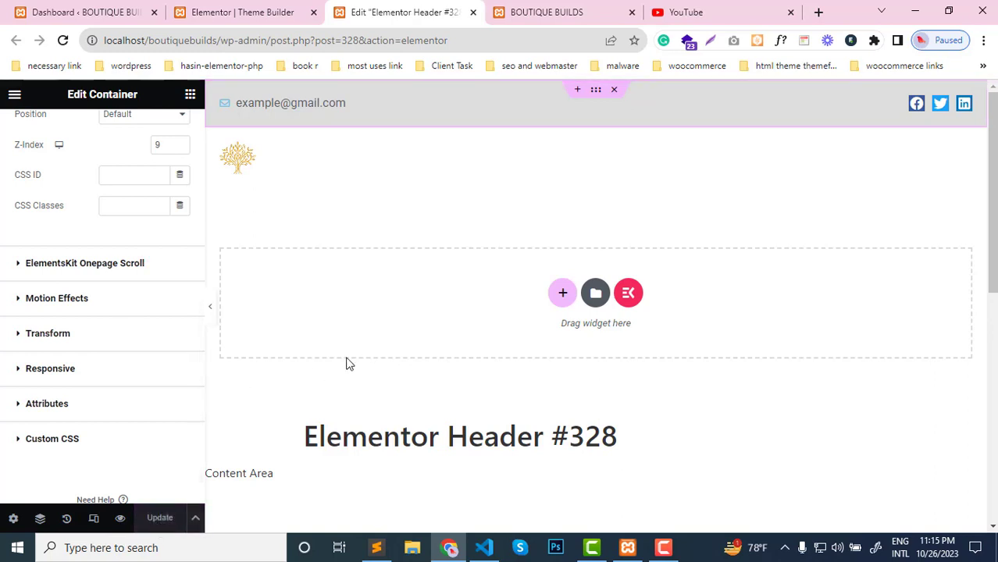
scroll(187, 314, "up", 4)
scroll(167, 430, "down", 5)
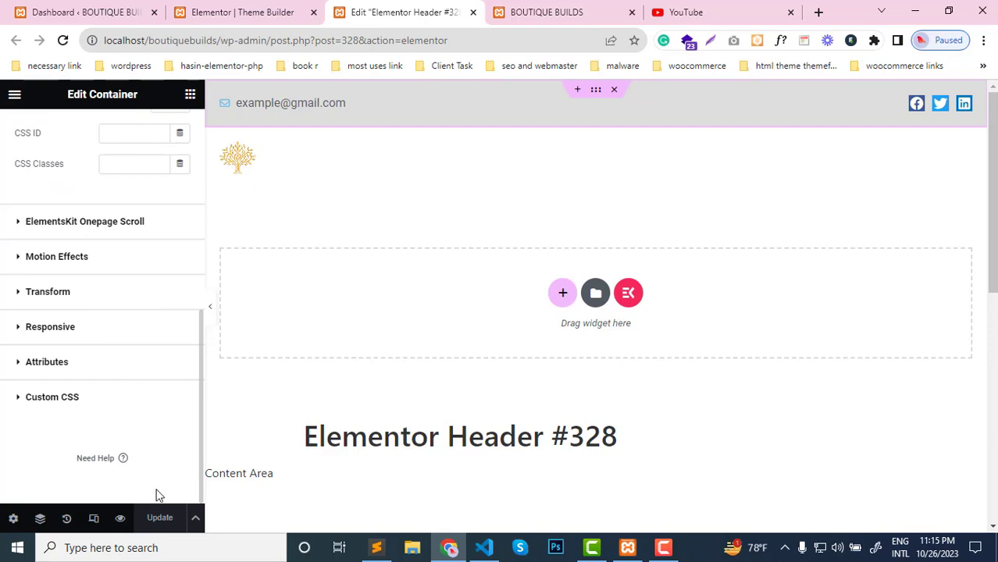
- Reload the live home page and check the header's sticky behaviour while scrolling to the Projects section and back
left_click(547, 8)
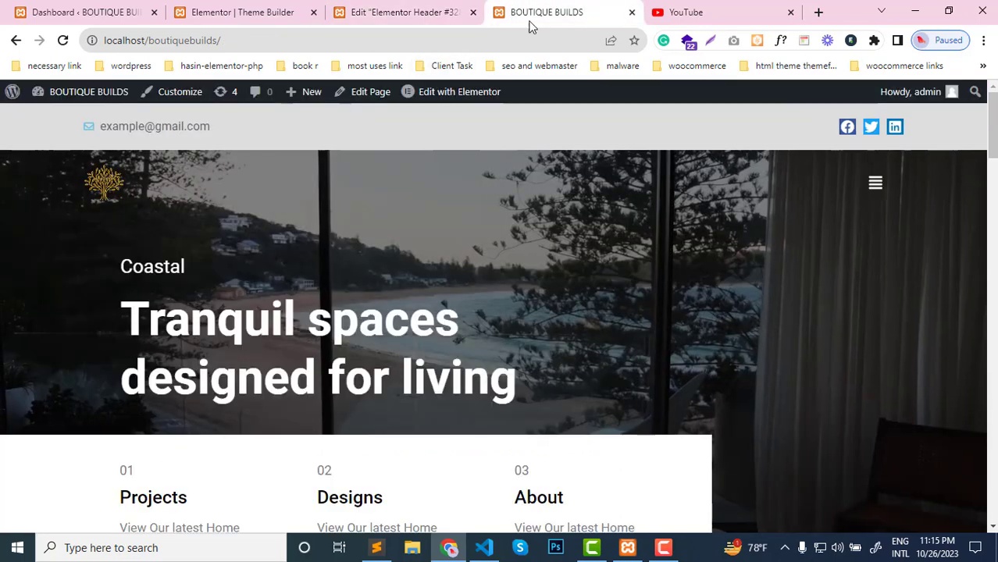
left_click(63, 40)
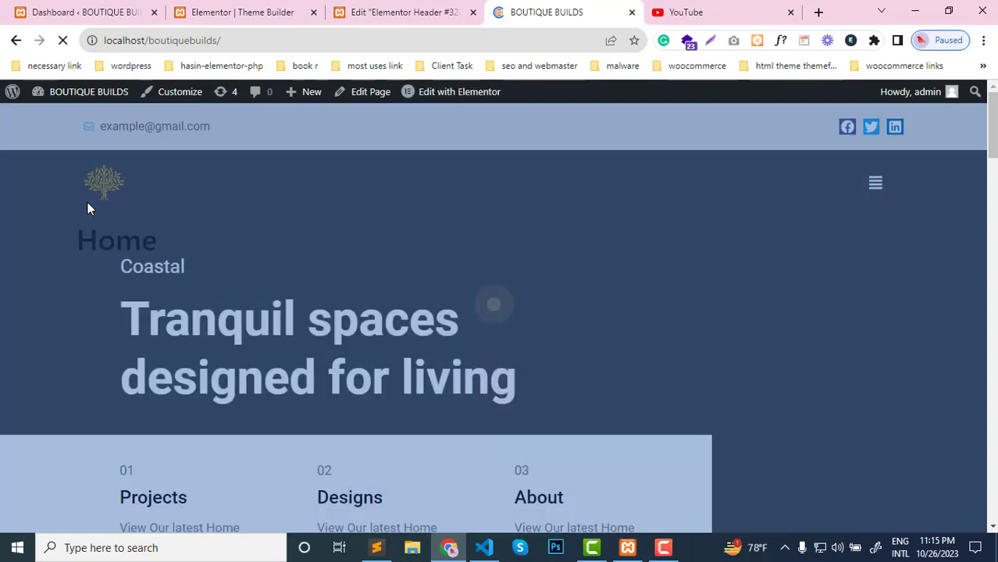
scroll(494, 248, "down", 3)
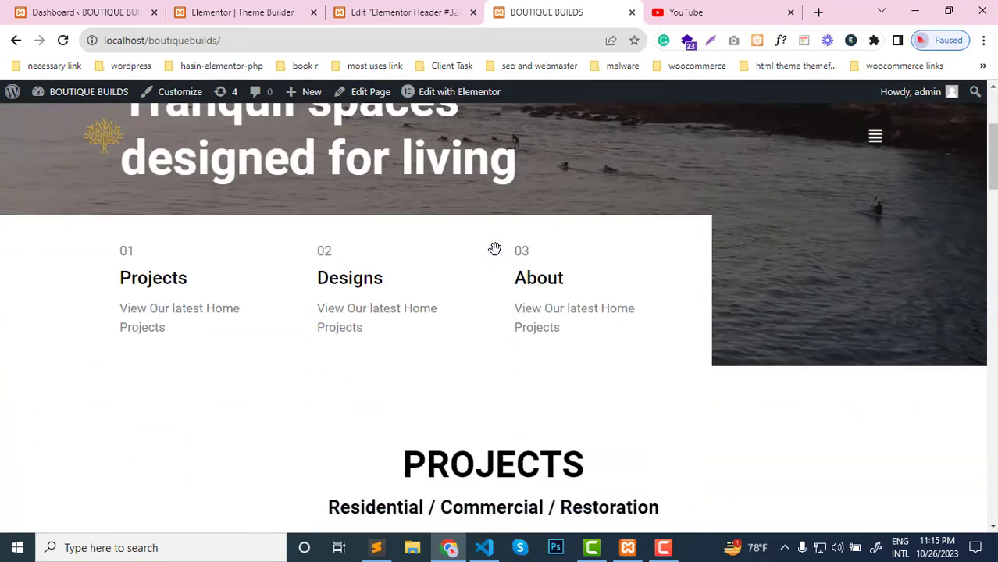
scroll(495, 252, "up", 3)
scroll(488, 252, "down", 4)
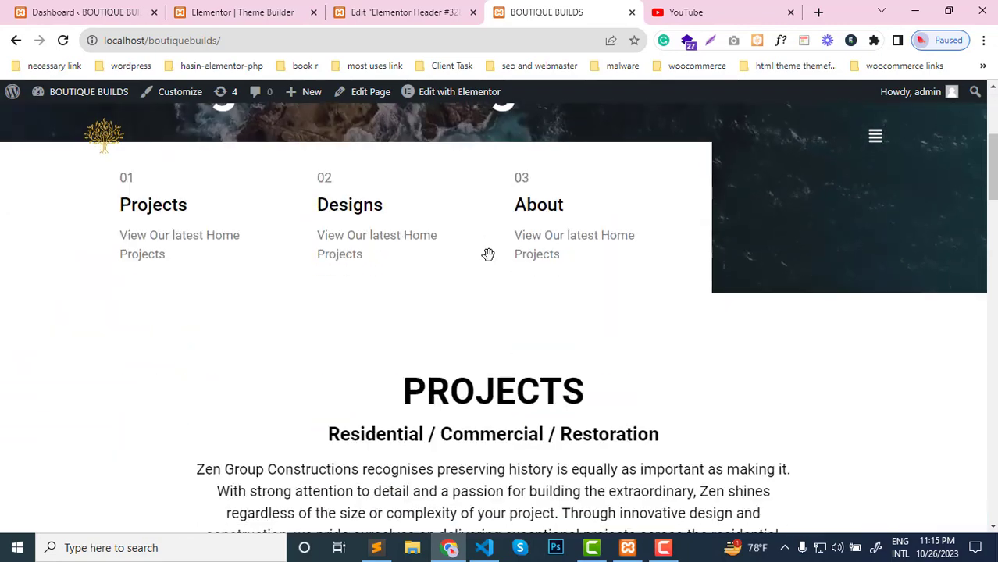
scroll(488, 255, "up", 4)
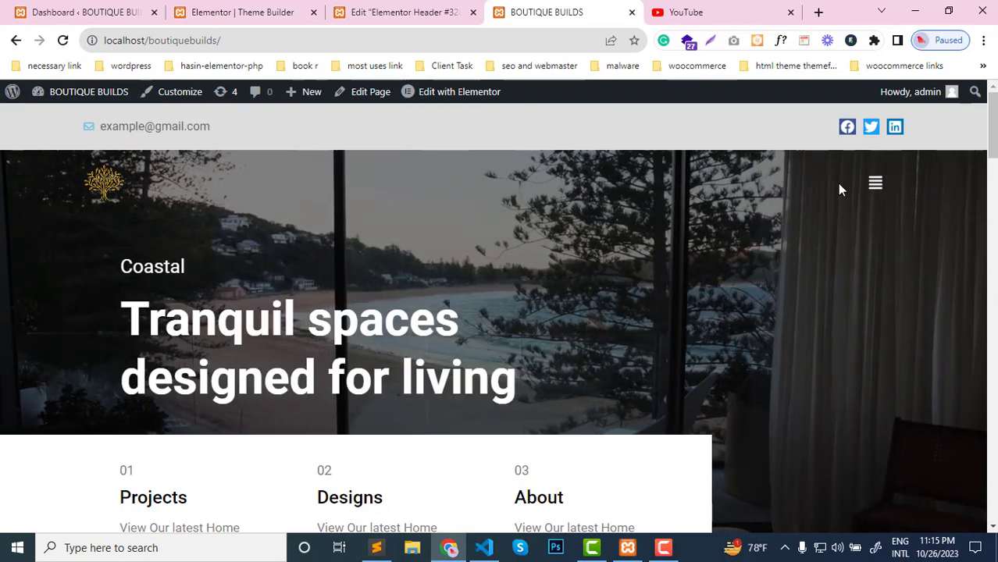
- Show and dismiss the off-canvas menu, and check the sticky logo row while scrolling the page again
left_click(873, 186)
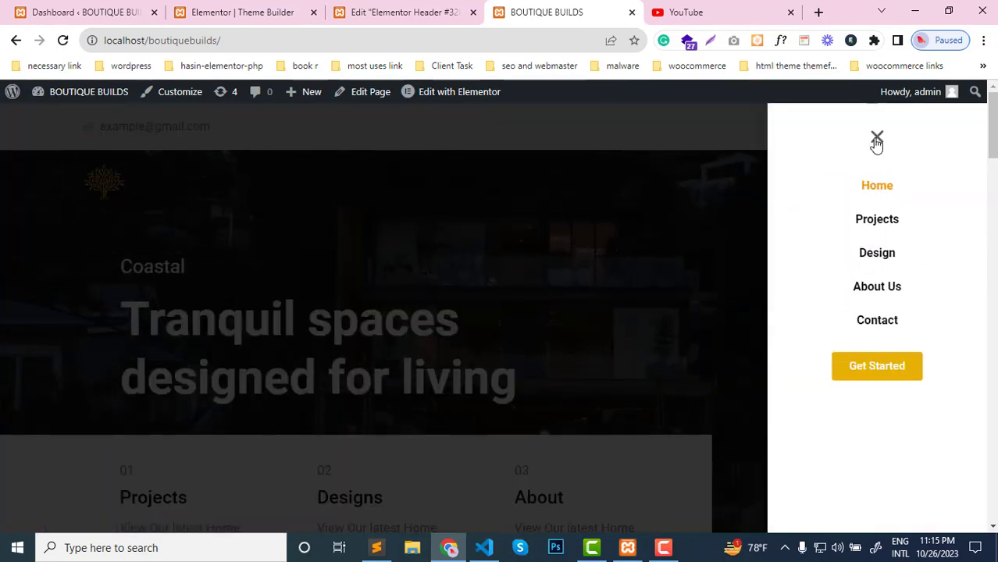
left_click(877, 142)
scroll(579, 235, "down", 4)
scroll(579, 238, "up", 4)
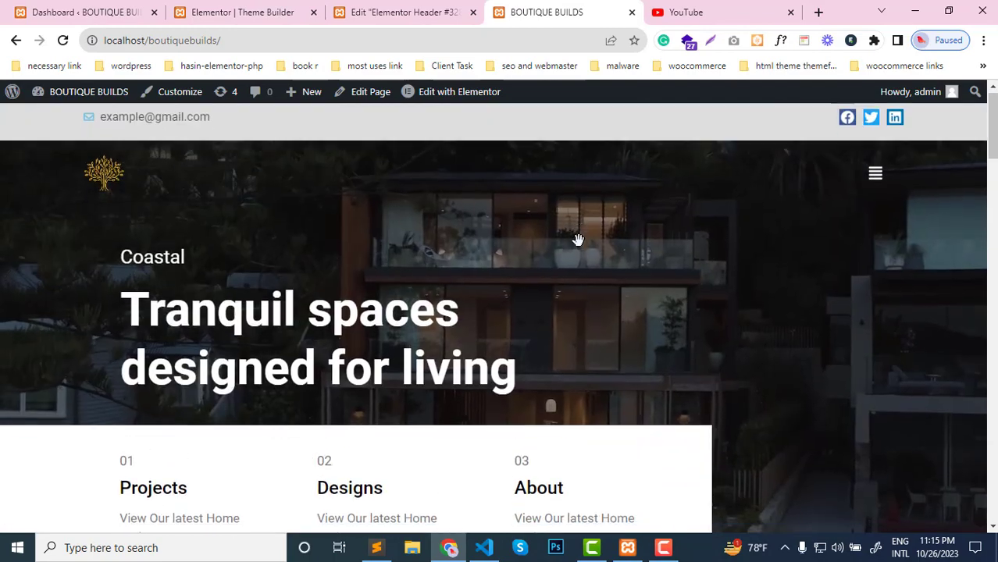
scroll(578, 238, "down", 2)
scroll(577, 238, "up", 2)
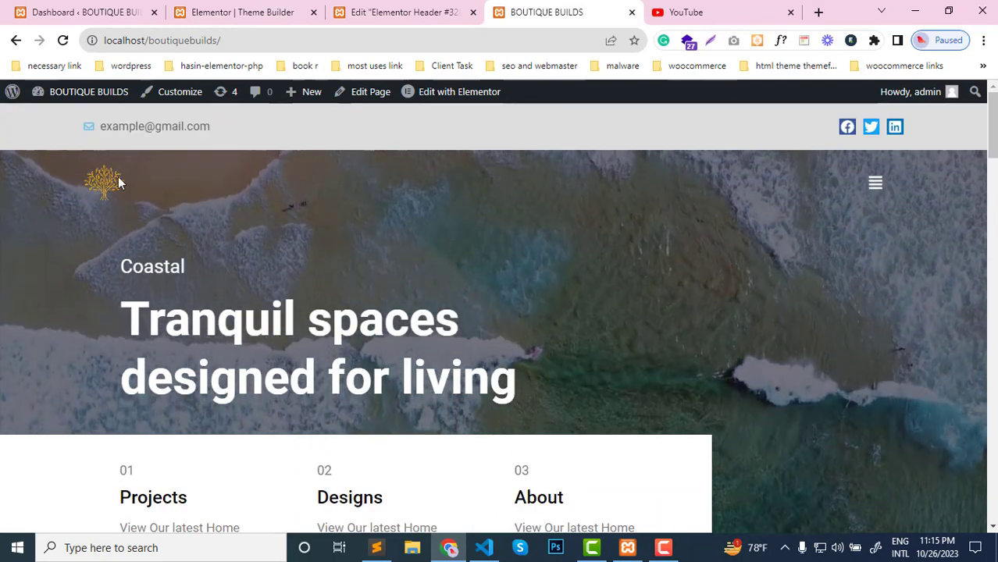
- Inspect the header logo in the developer tools and select the sticky logo row's container in the markup
right_click(118, 178)
left_click(158, 312)
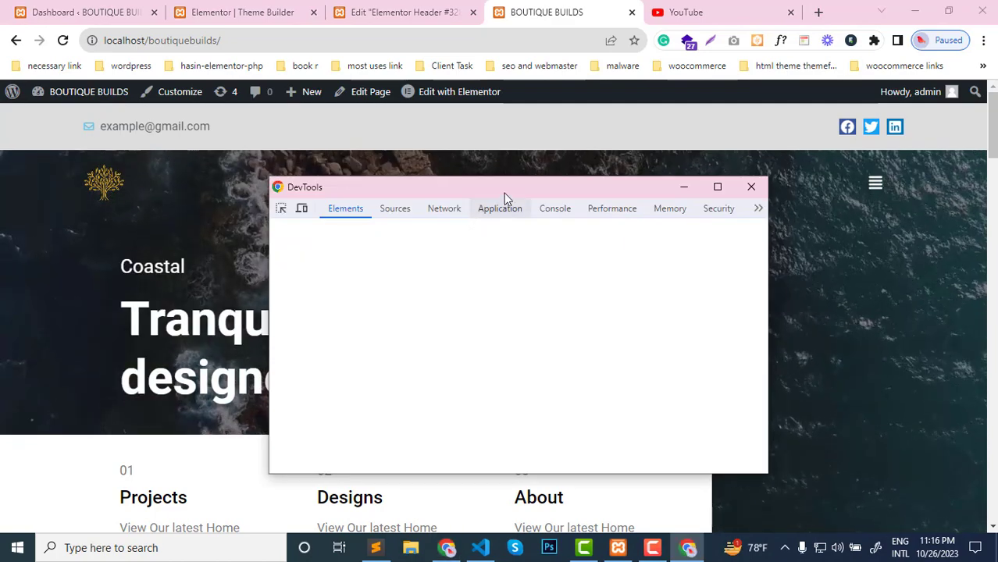
left_click_drag(503, 192, 451, 249)
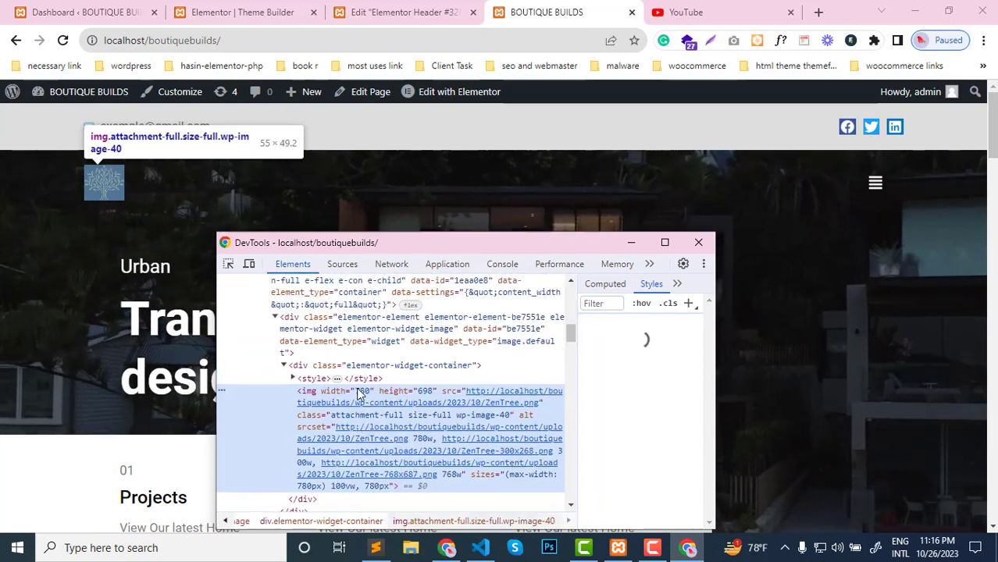
scroll(359, 392, "up", 5)
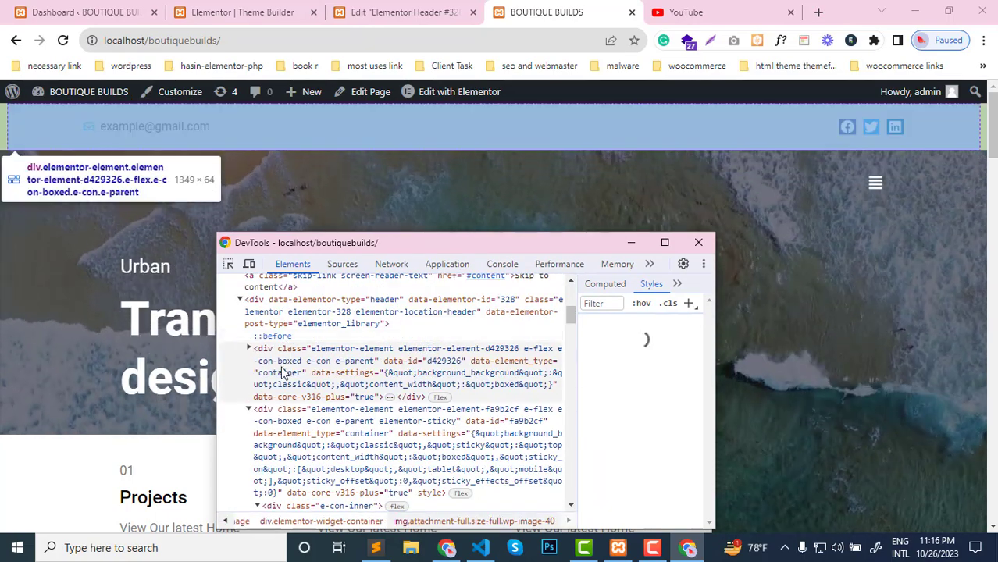
left_click(283, 375)
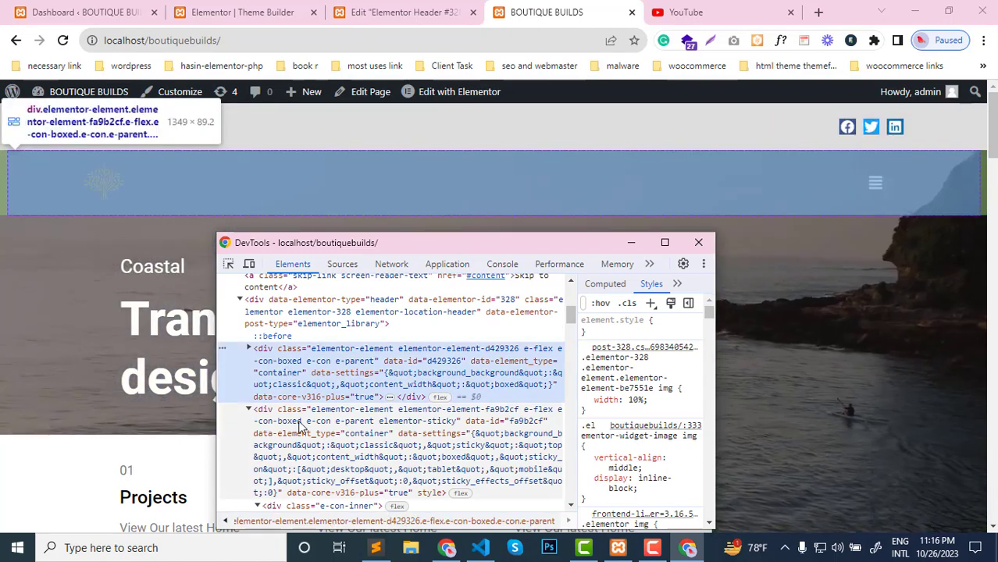
left_click(301, 427)
scroll(363, 372, "down", 2)
scroll(328, 360, "up", 1)
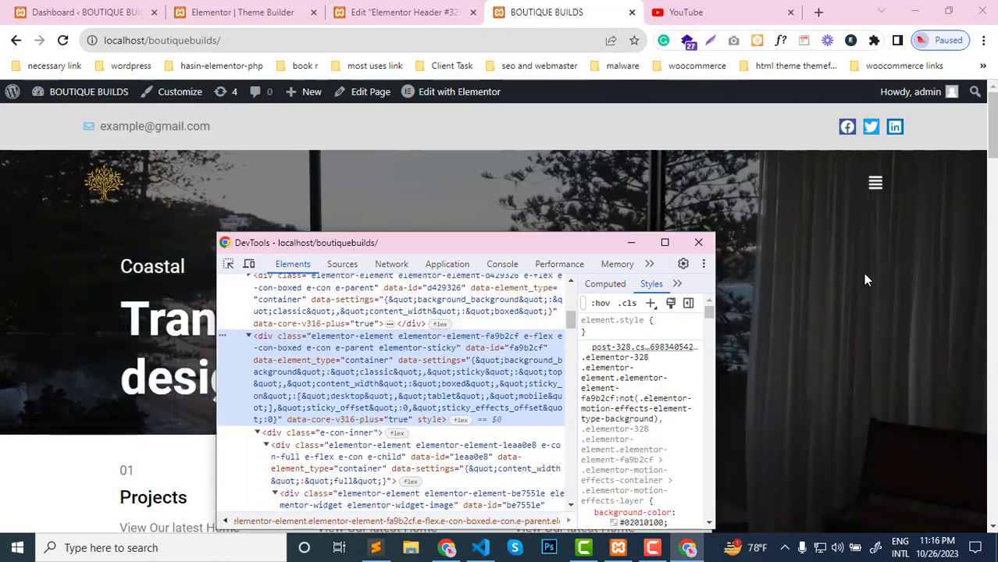
- Scroll the home page down and back to compare the sticky container's classes and inline styles
scroll(862, 272, "down", 1)
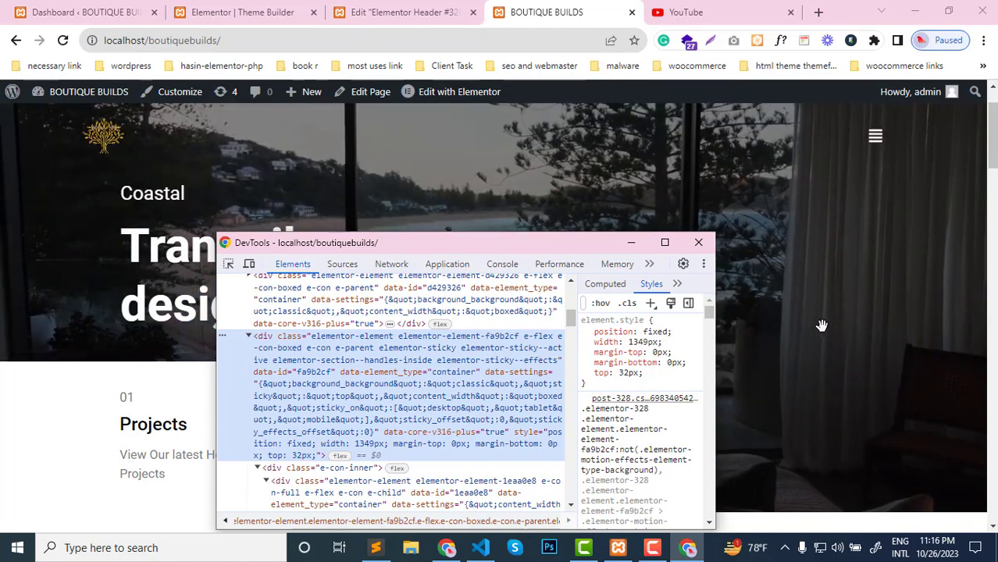
scroll(822, 325, "up", 1)
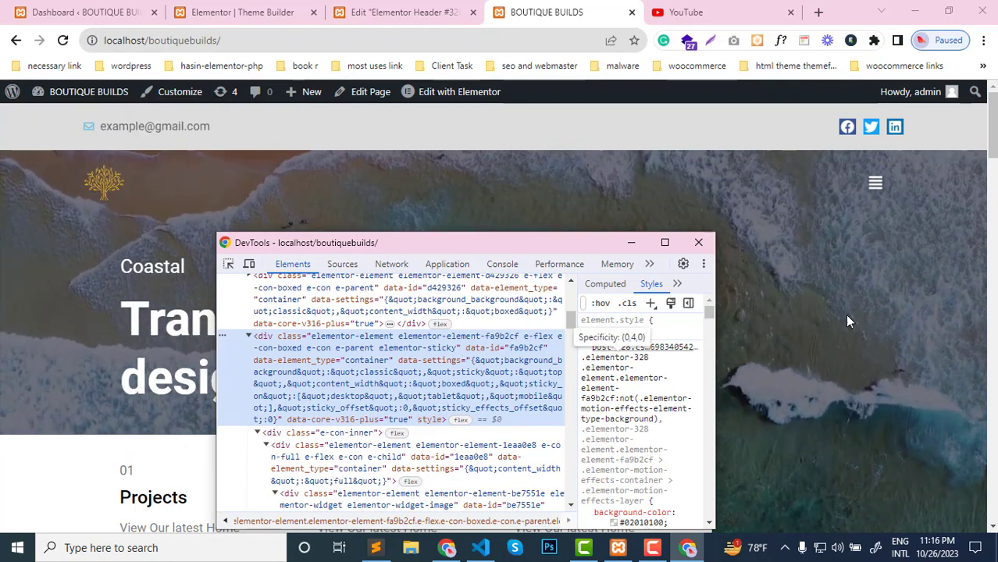
scroll(844, 314, "down", 2)
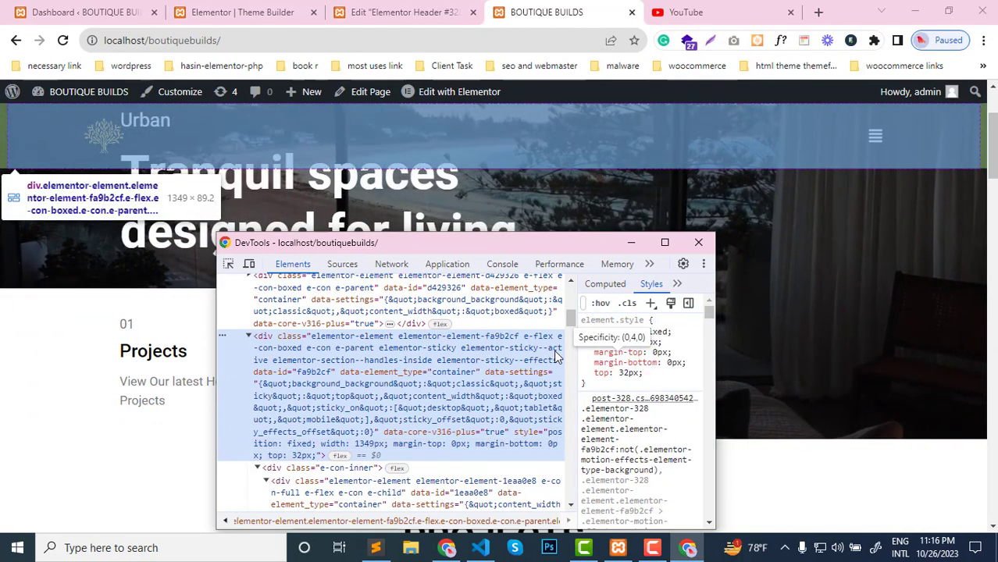
- Add a new style rule with the selector .elementor-sticky--active for the selected container
left_click(650, 304)
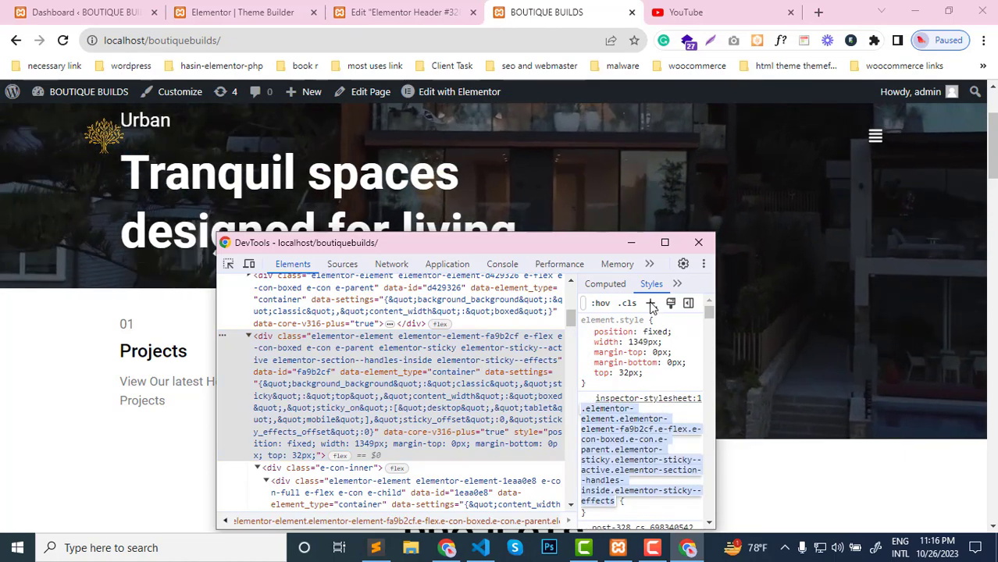
type(".e")
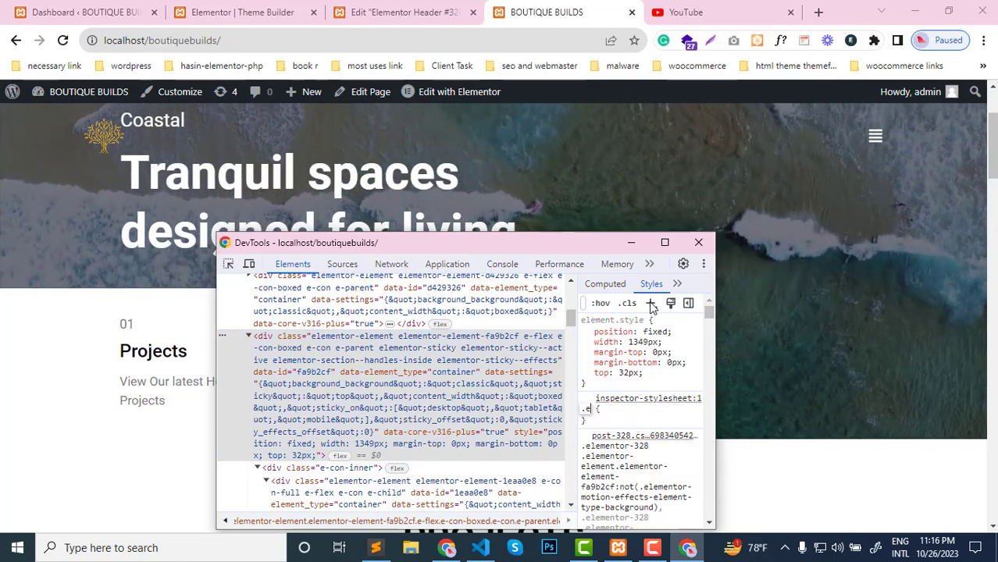
type("lementor-")
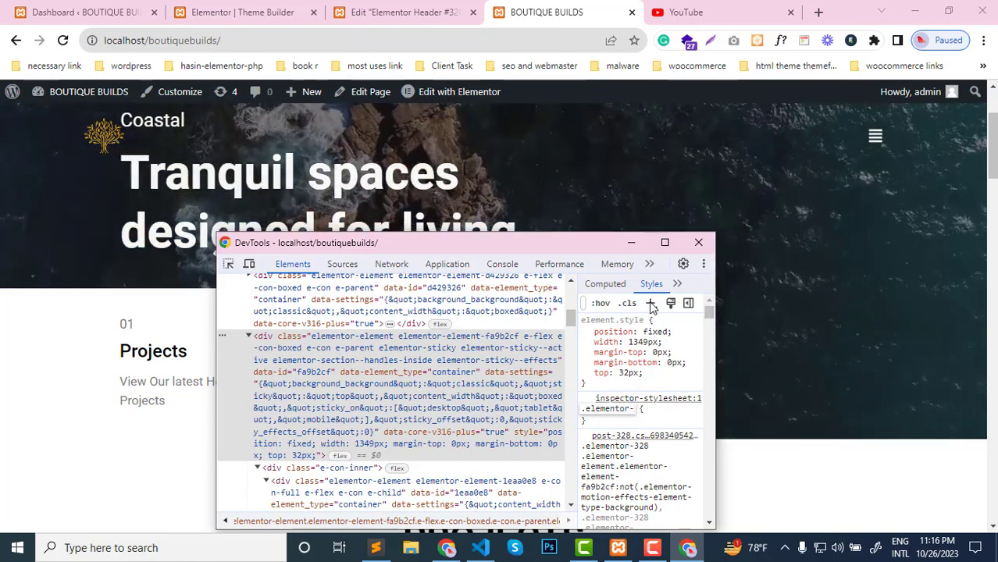
type("sticky--active")
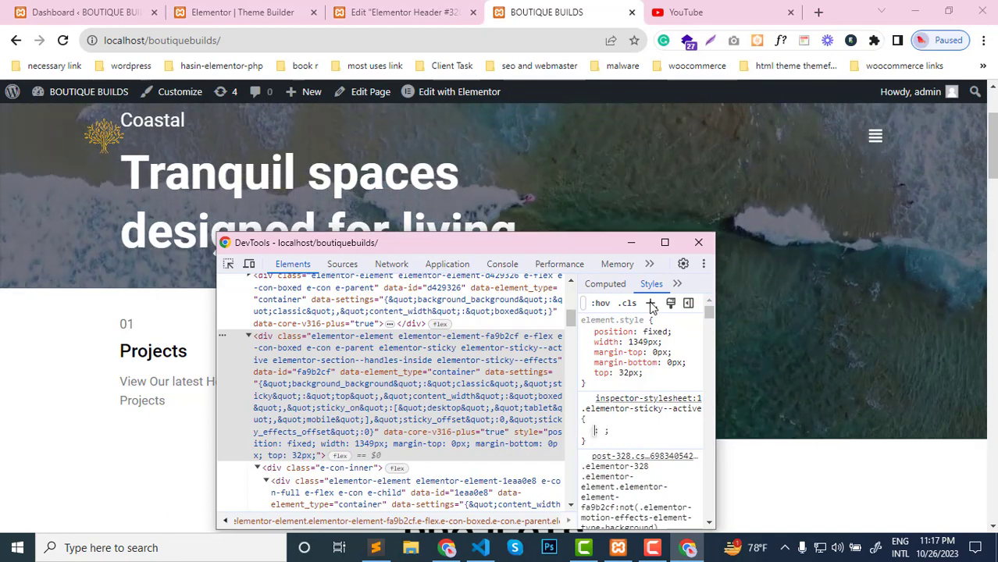
- Set the new rule's background to #ddd !important and check the sticky row while scrolling the page
type("back")
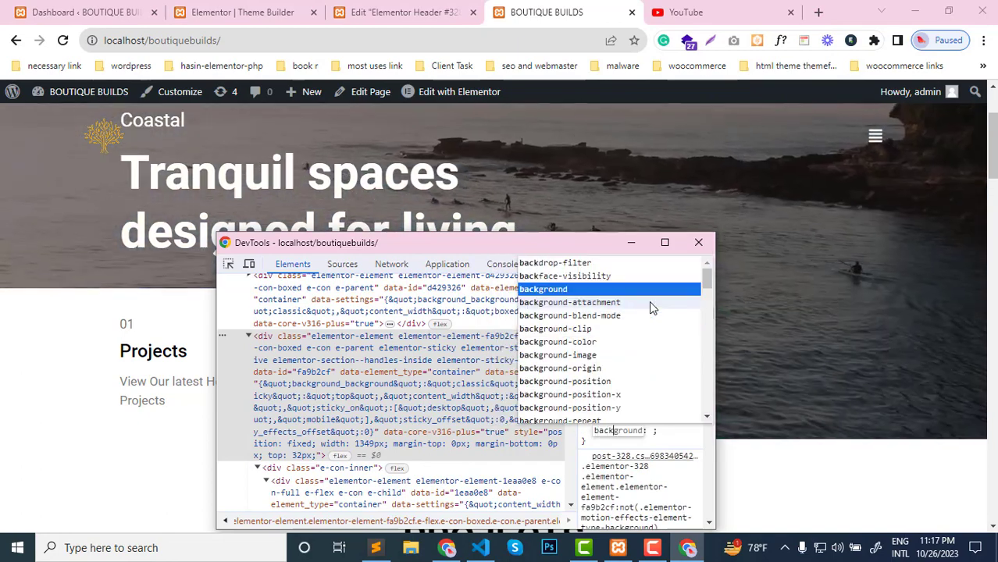
key("Return")
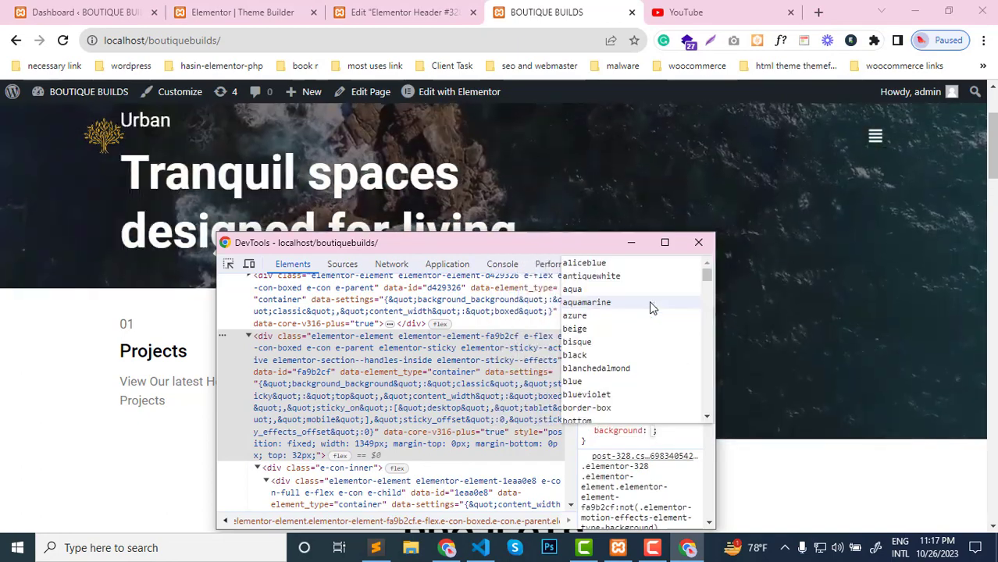
type("#ddd")
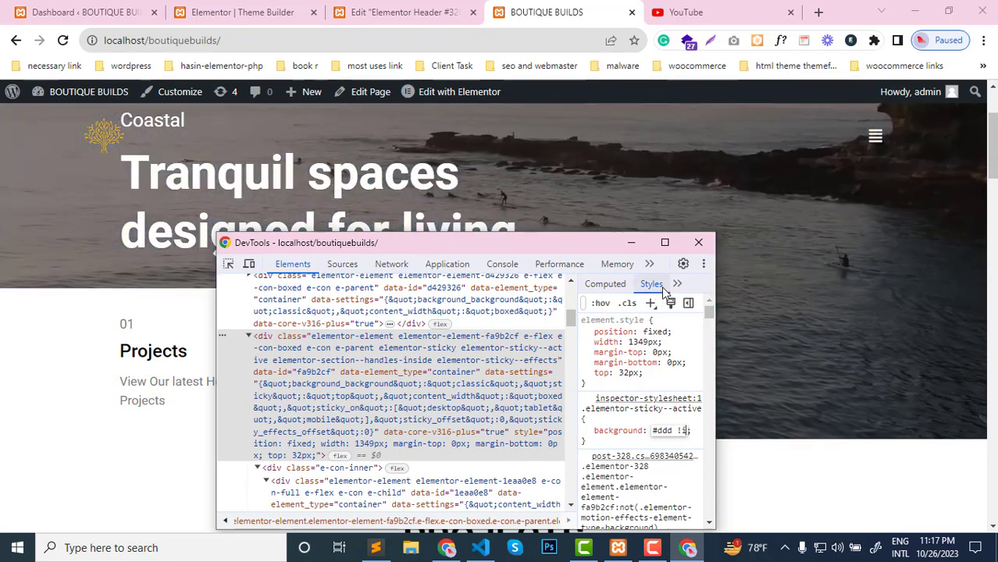
type("!impor")
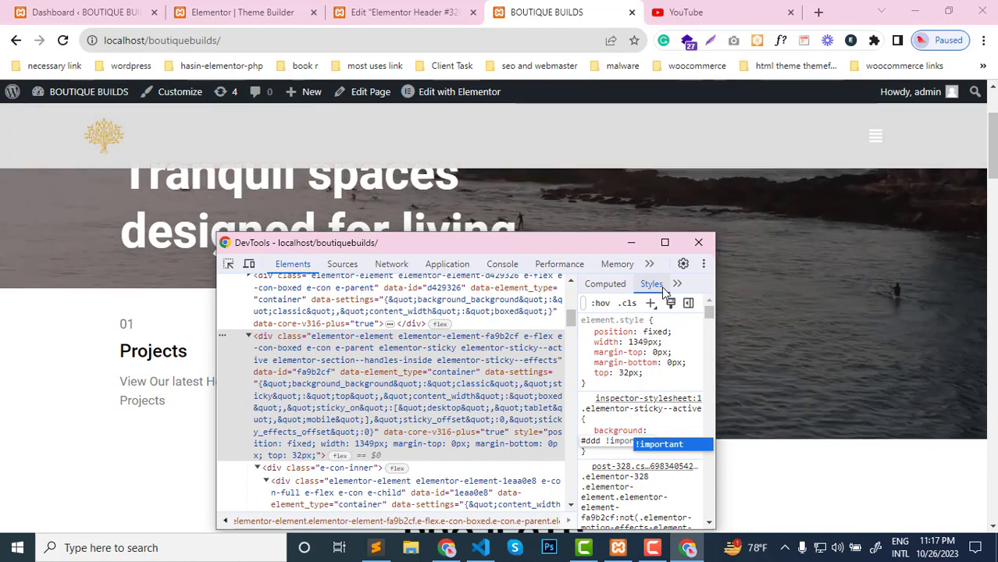
key("Return")
scroll(812, 312, "up", 2)
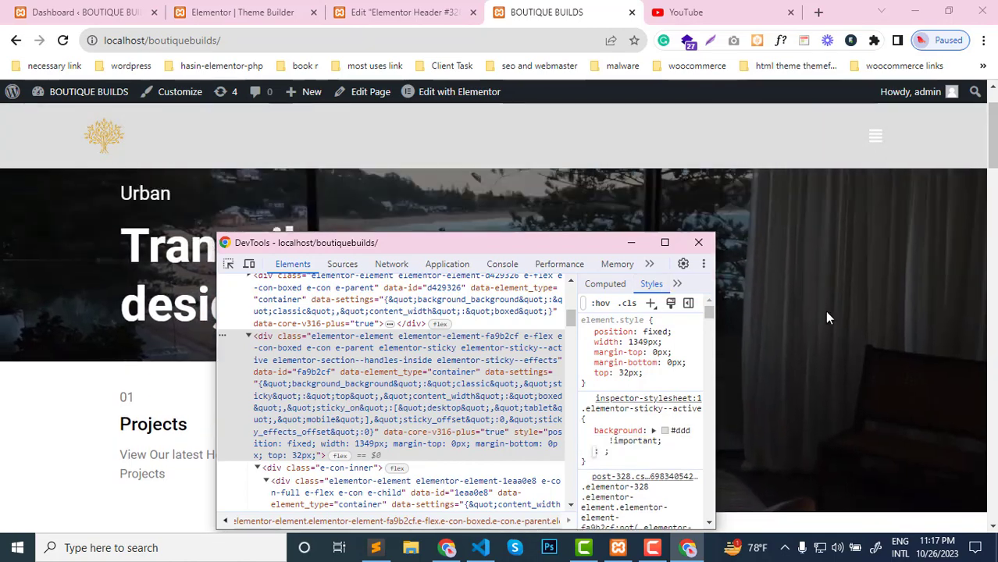
scroll(860, 269, "down", 4)
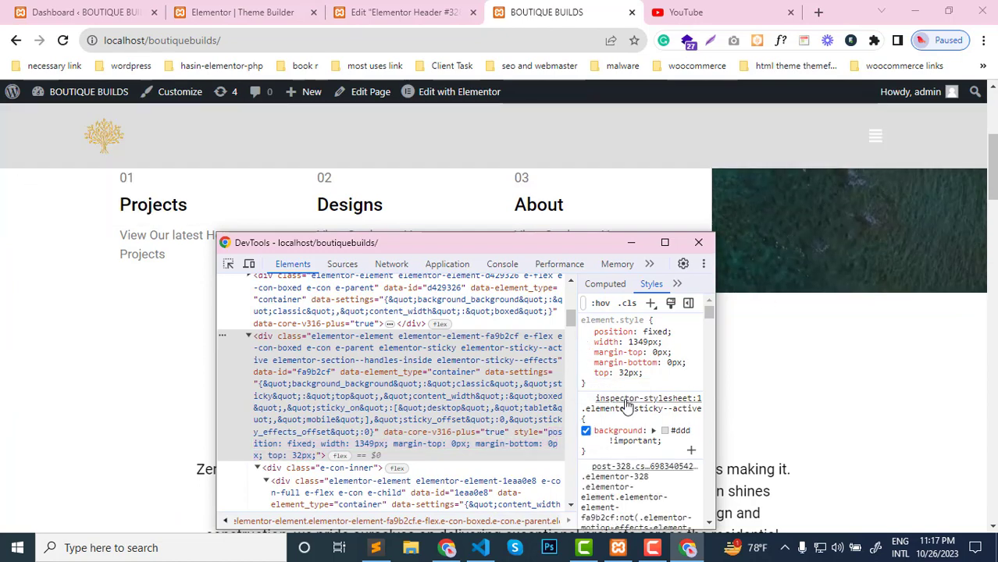
- View the inspector stylesheet's source and copy the entire .elementor-sticky--active rule
left_click(629, 402)
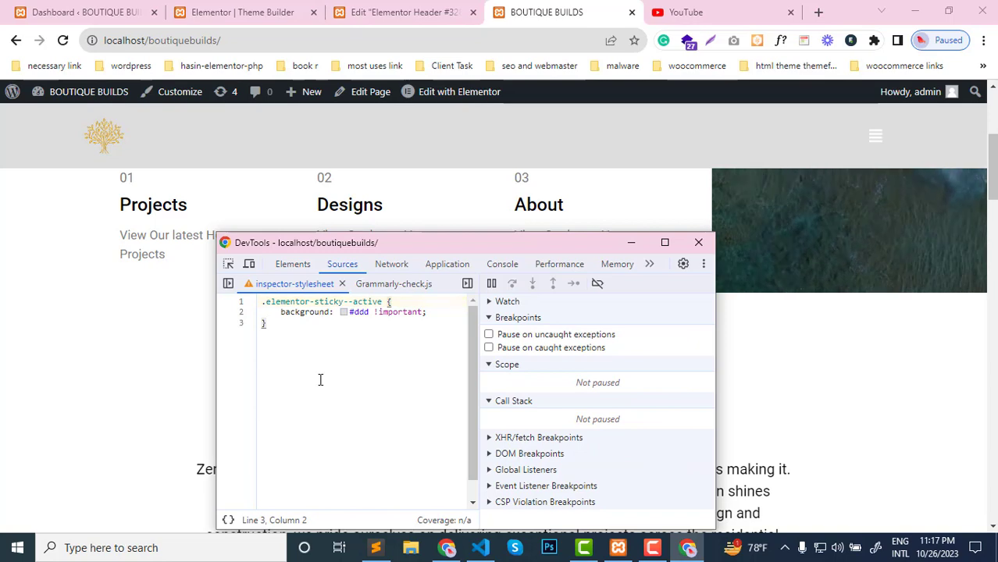
key("ctrl+a")
key("ctrl+c")
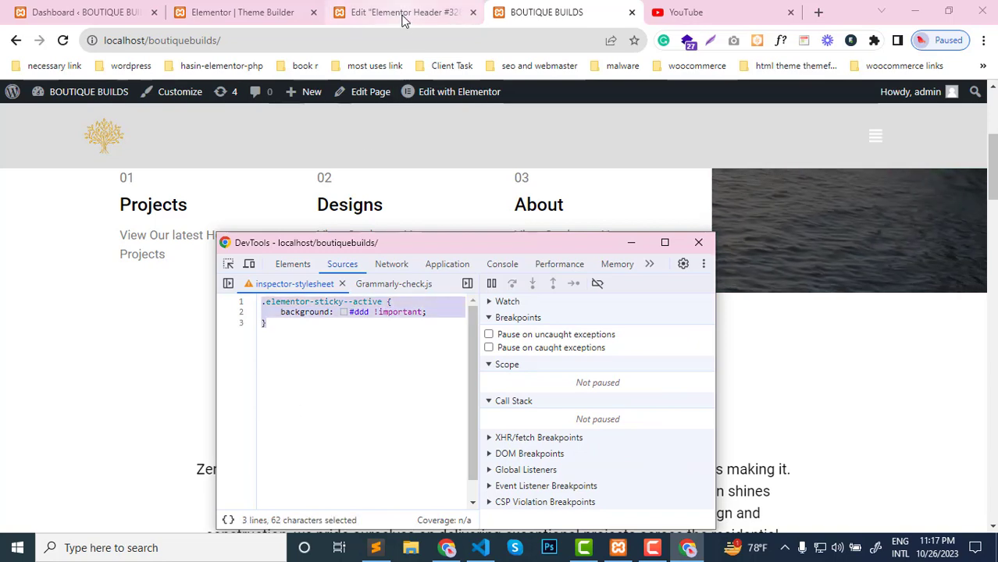
- Load the site Customizer in a new browser tab and recheck the home page's sticky row background while scrolling
middle_click(175, 94)
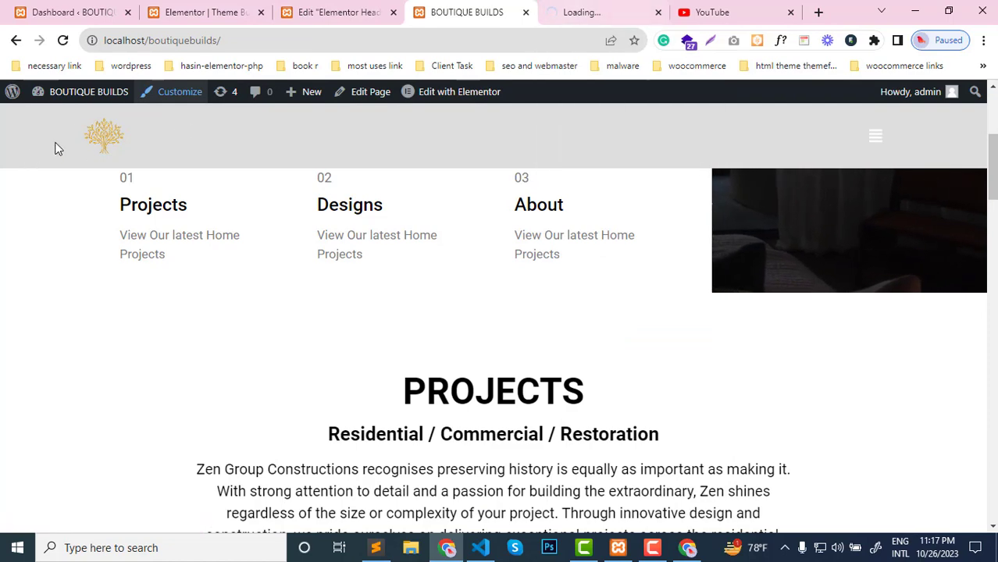
left_click(591, 8)
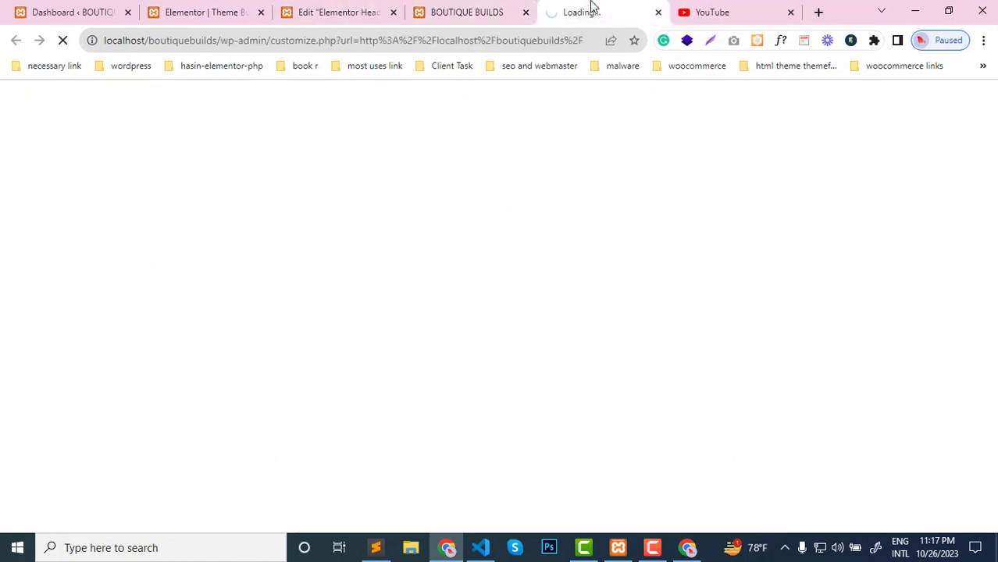
left_click(450, 24)
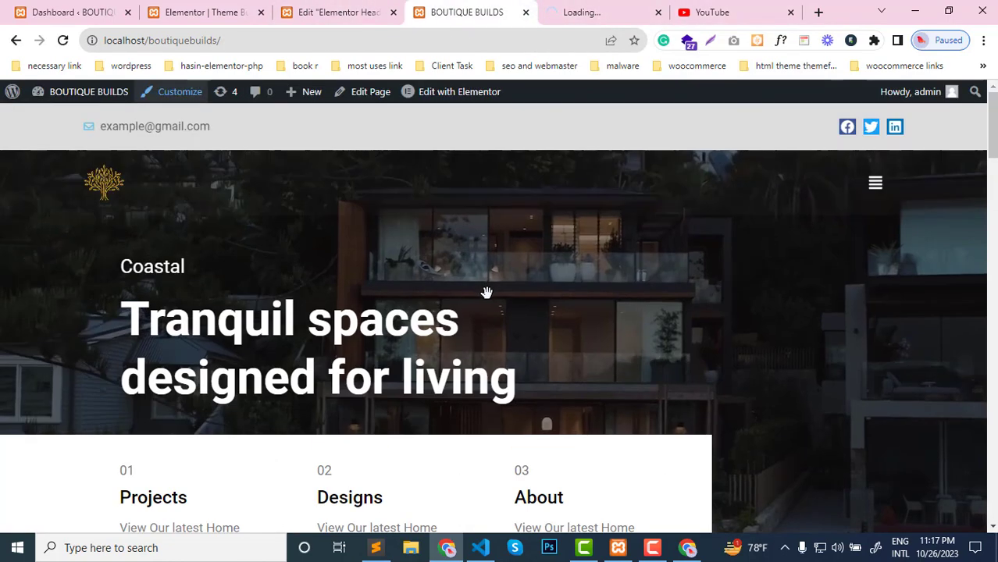
scroll(486, 292, "down", 3)
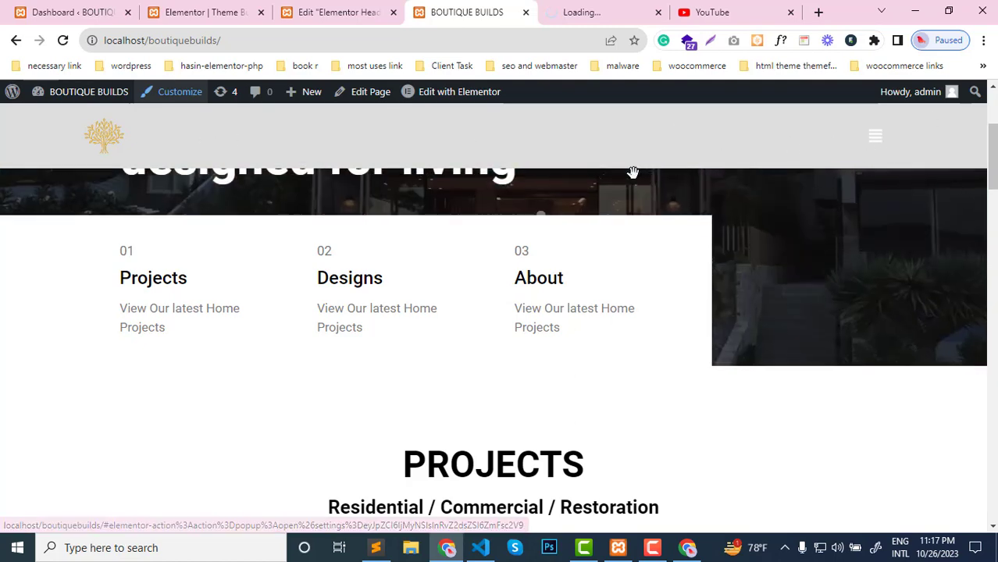
- Append the copied .elementor-sticky--active rule below the existing rules in the Customizer's Additional CSS and publish it
left_click(592, 9)
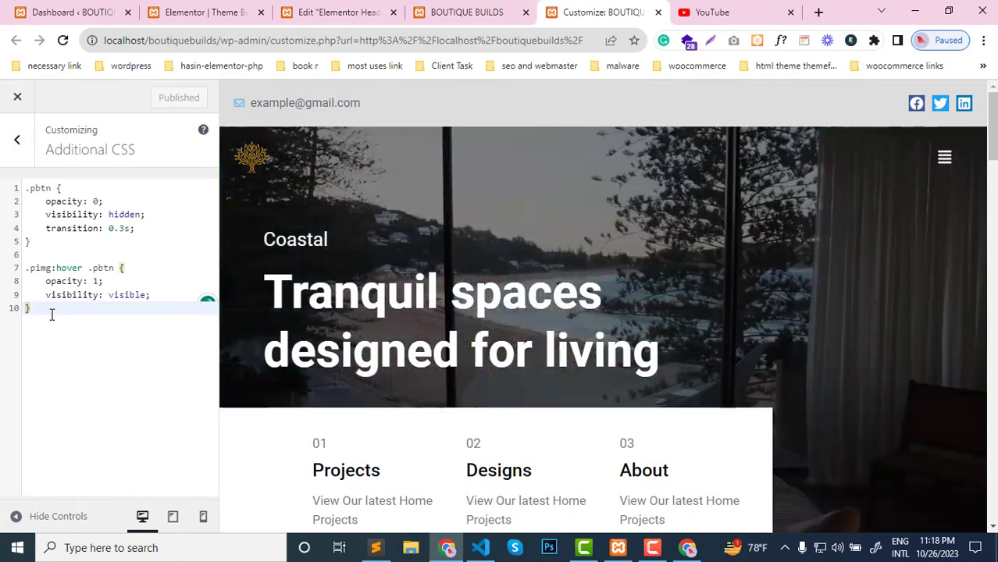
key("Return")
key("Return")
key("Return")
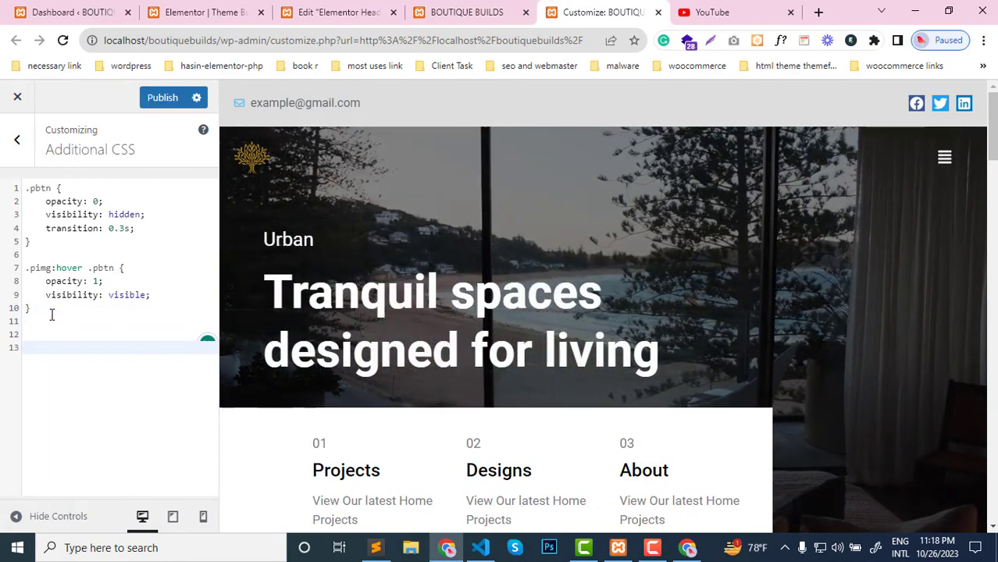
key("ctrl+v")
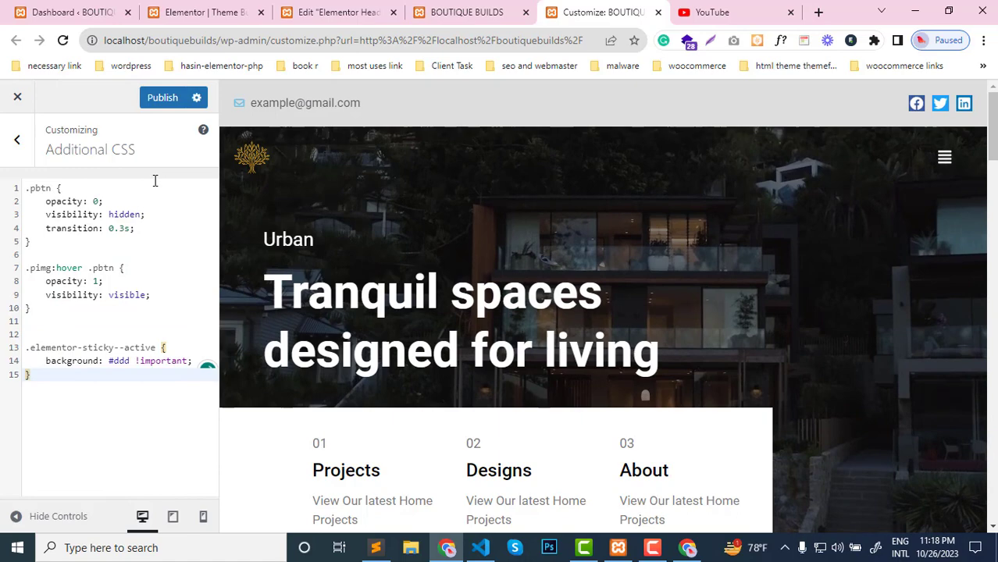
left_click(161, 99)
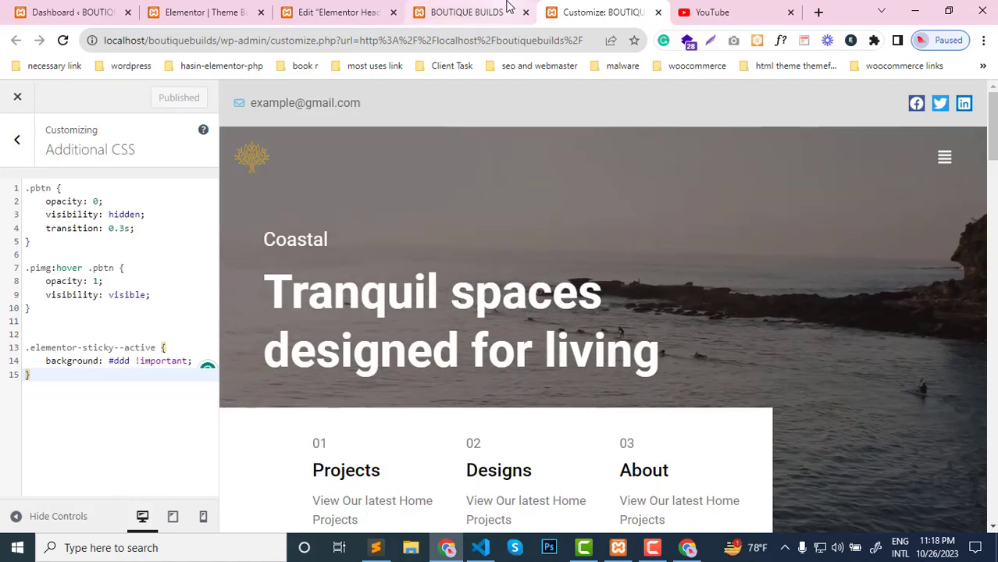
- Reload the live home page, return to its top, and show and dismiss the off-canvas menu
left_click(507, 9)
left_click(62, 41)
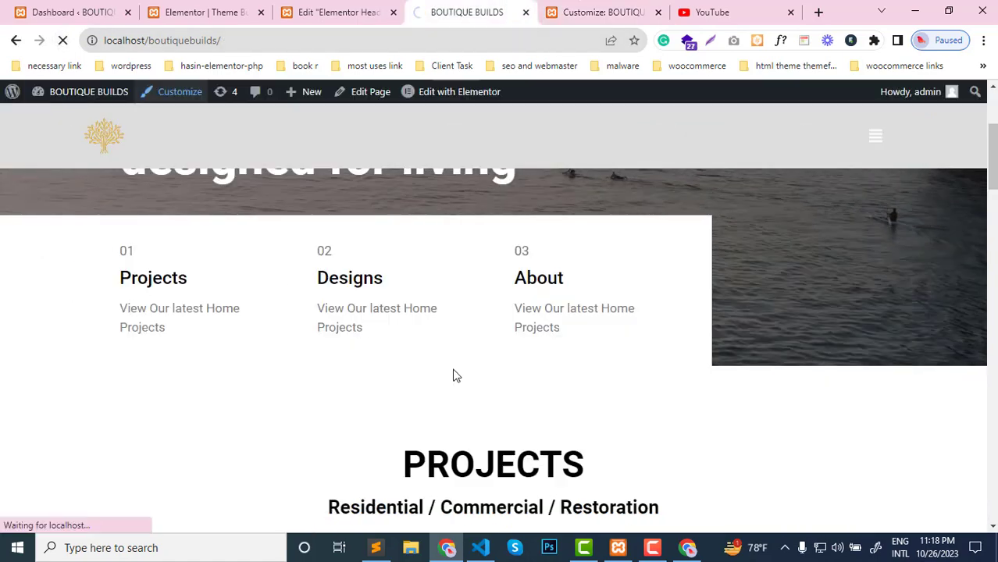
scroll(452, 376, "up", 3)
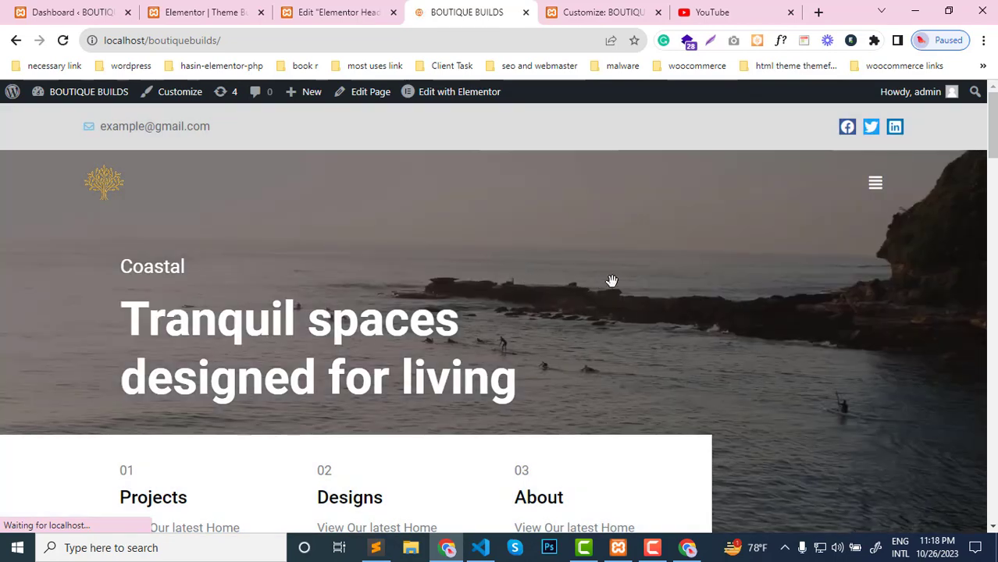
left_click(875, 185)
left_click(879, 140)
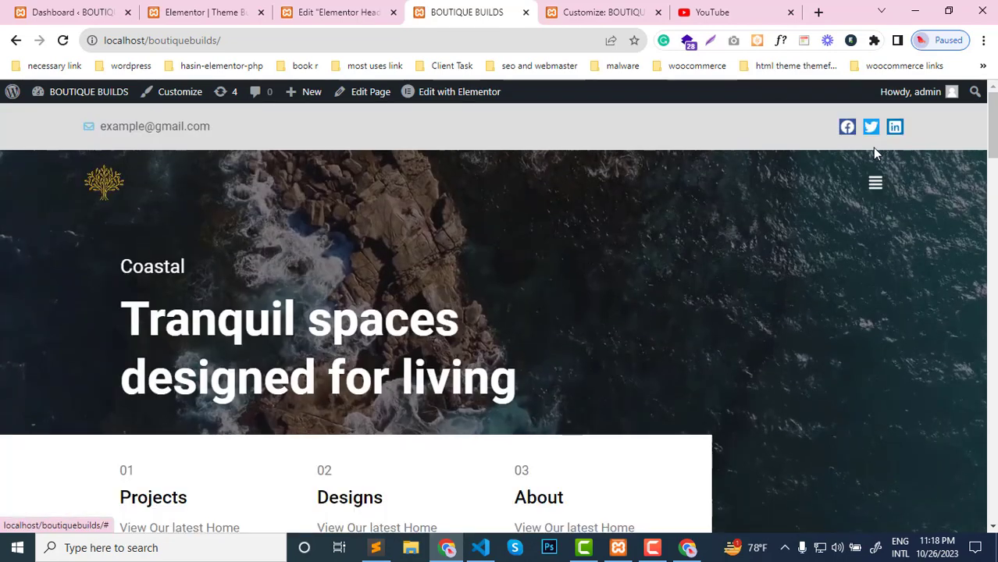
- Check the sticky logo row while scrolling around the Design section, and open the off-canvas menu from it
scroll(642, 273, "down", 3)
scroll(644, 278, "down", 12)
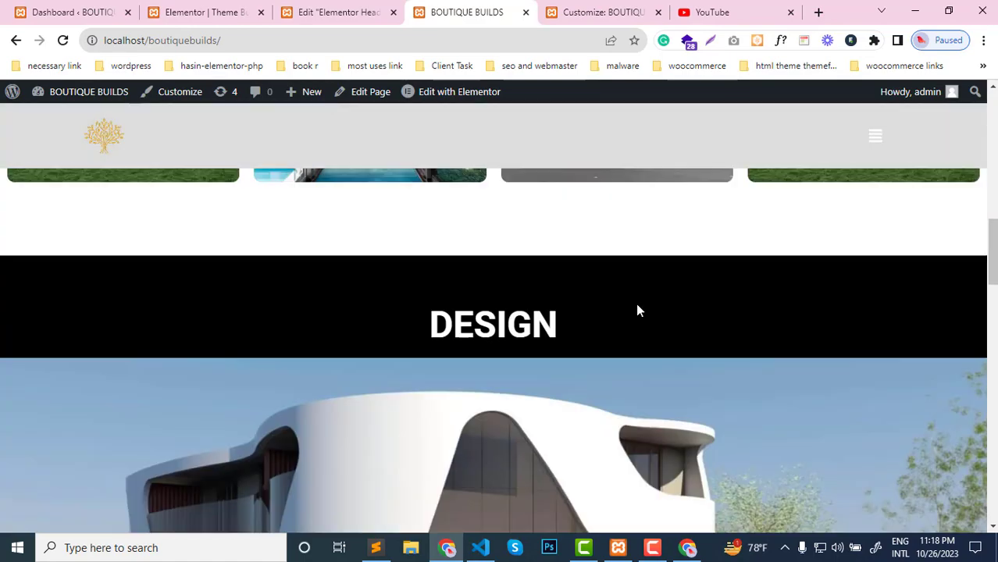
scroll(636, 311, "up", 3)
scroll(636, 310, "down", 3)
scroll(636, 311, "up", 3)
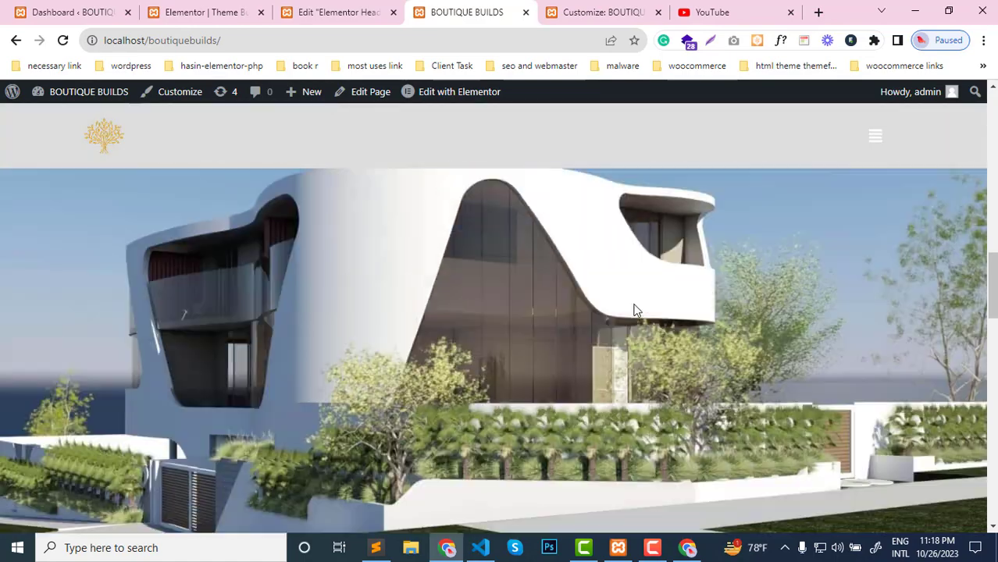
scroll(636, 310, "down", 3)
scroll(636, 311, "up", 4)
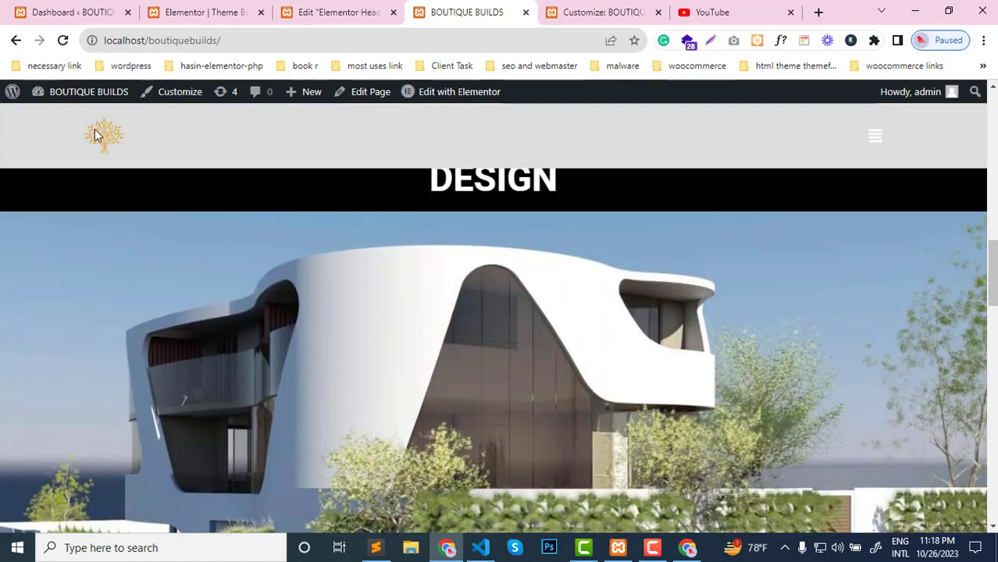
left_click(875, 139)
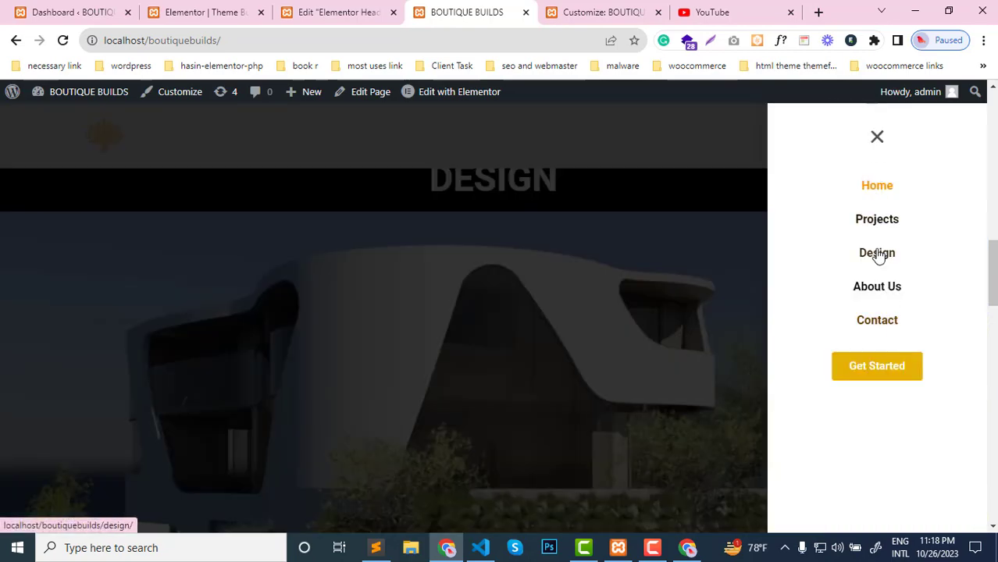
- Check the page scrolling behind the open off-canvas menu, close the menu and return to the top of the home page
scroll(575, 305, "down", 3)
scroll(577, 308, "up", 4)
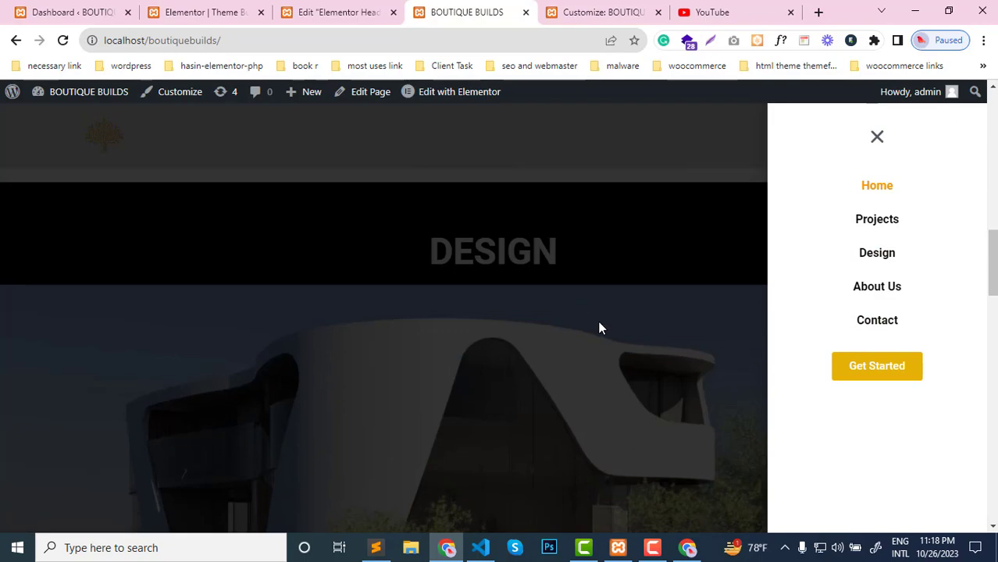
left_click(876, 139)
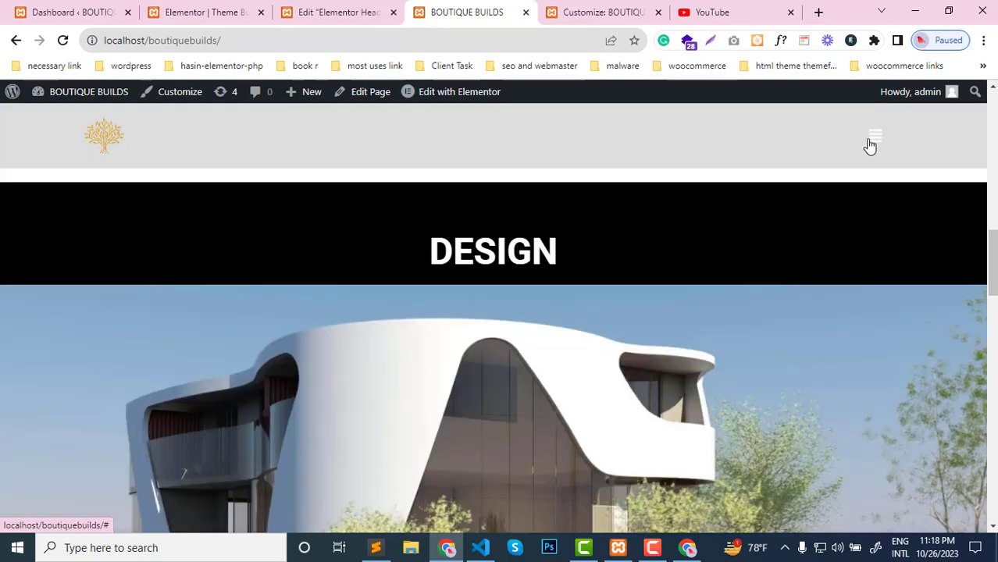
scroll(663, 276, "up", 6)
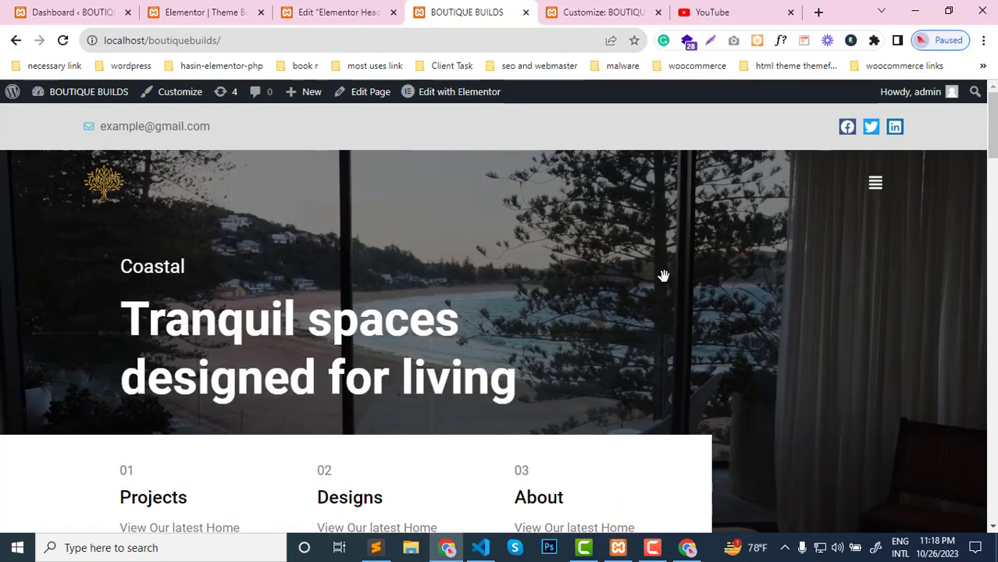
- Examine how the logo row's background switches between the hero banner and the Projects section while scrolling the home page
scroll(734, 249, "down", 4)
scroll(708, 261, "up", 4)
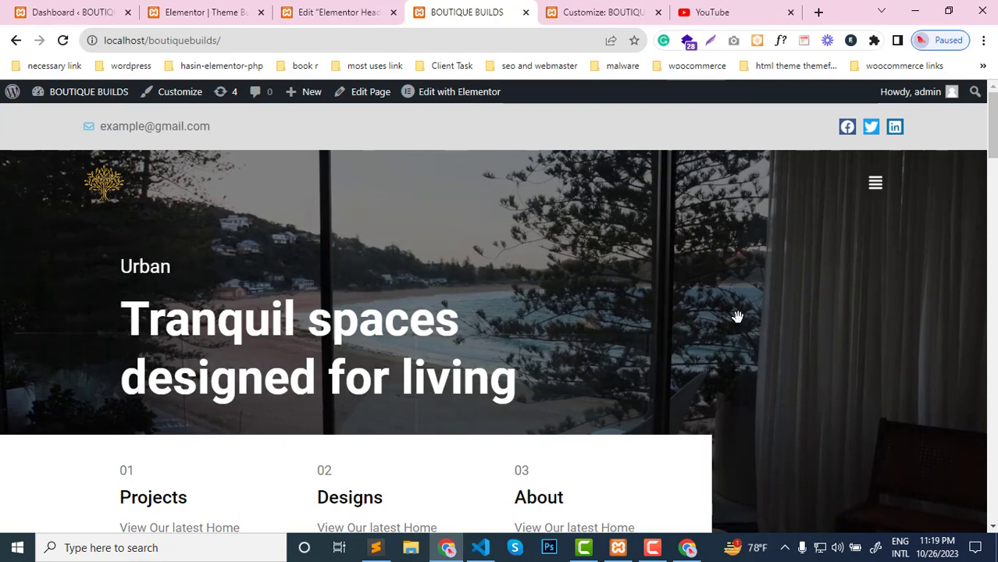
scroll(737, 316, "down", 4)
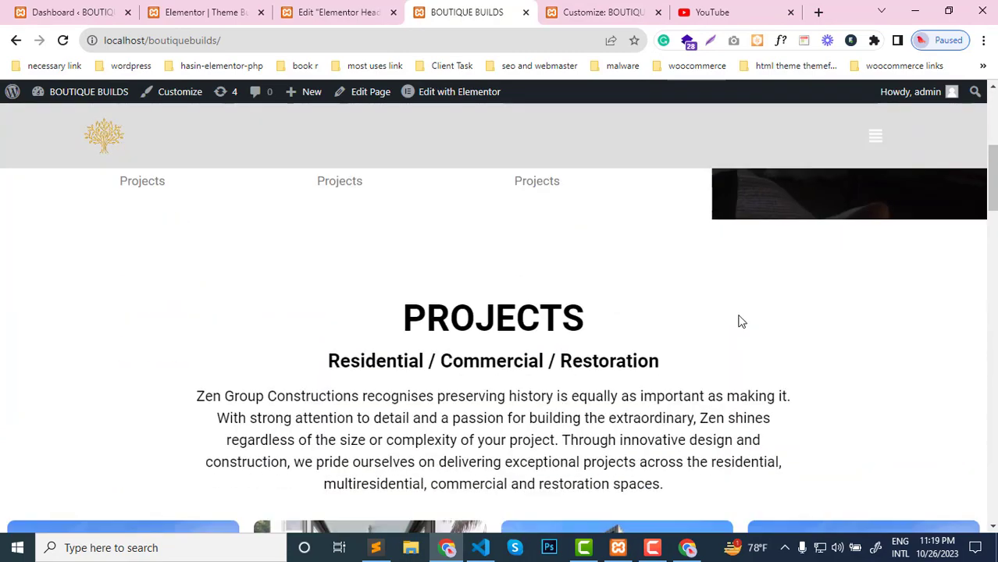
scroll(793, 305, "up", 4)
scroll(890, 277, "down", 4)
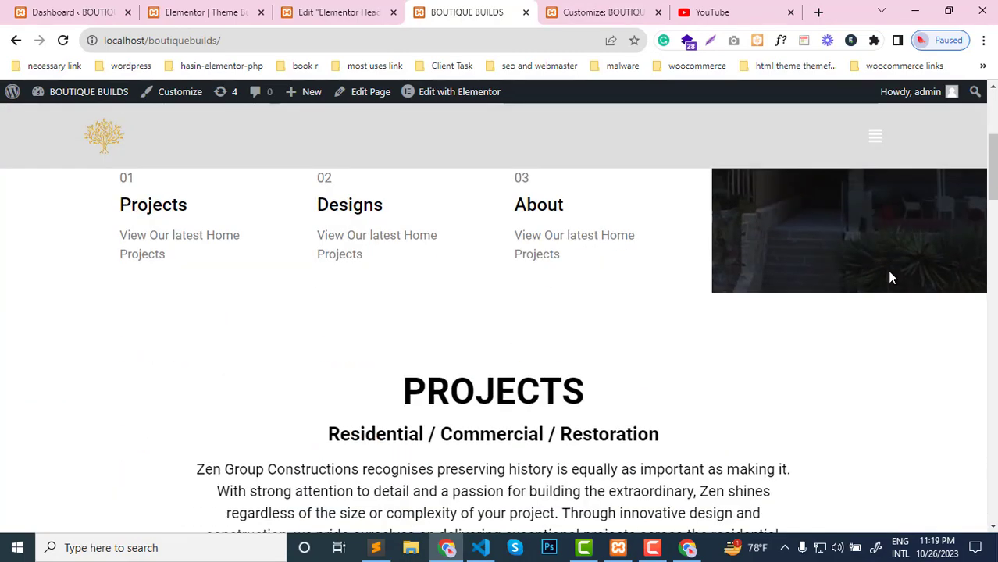
scroll(890, 277, "up", 4)
scroll(890, 277, "down", 3)
scroll(890, 278, "up", 3)
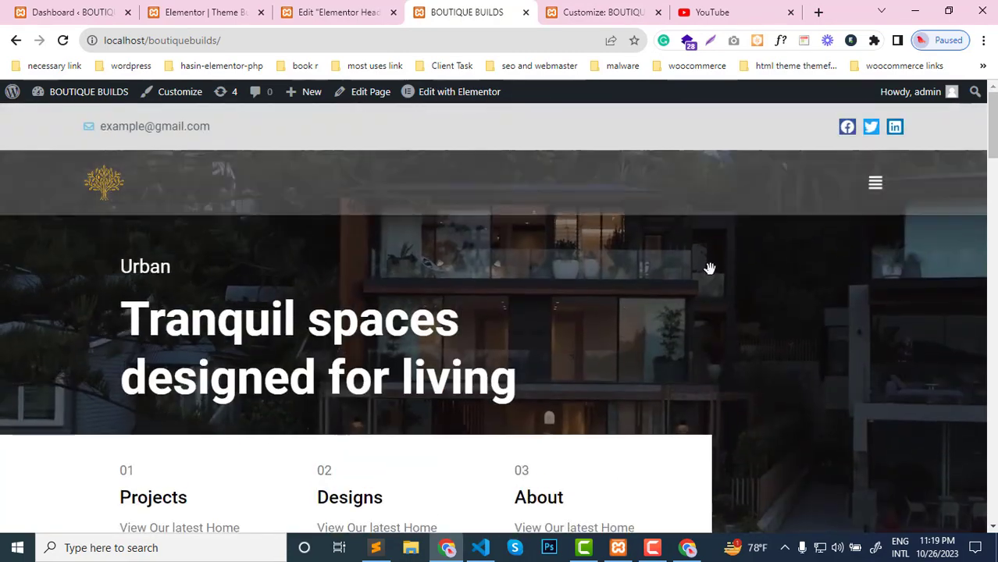
- Open and close the off-canvas menu from the sticky header row, and return to the top of the home page
scroll(788, 242, "down", 3)
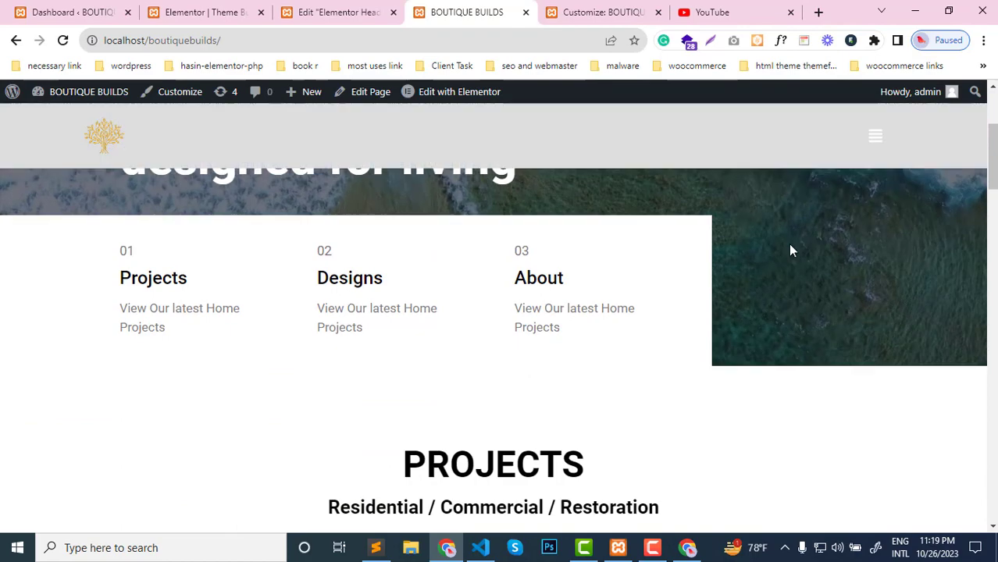
left_click(875, 141)
left_click(875, 143)
scroll(635, 305, "up", 3)
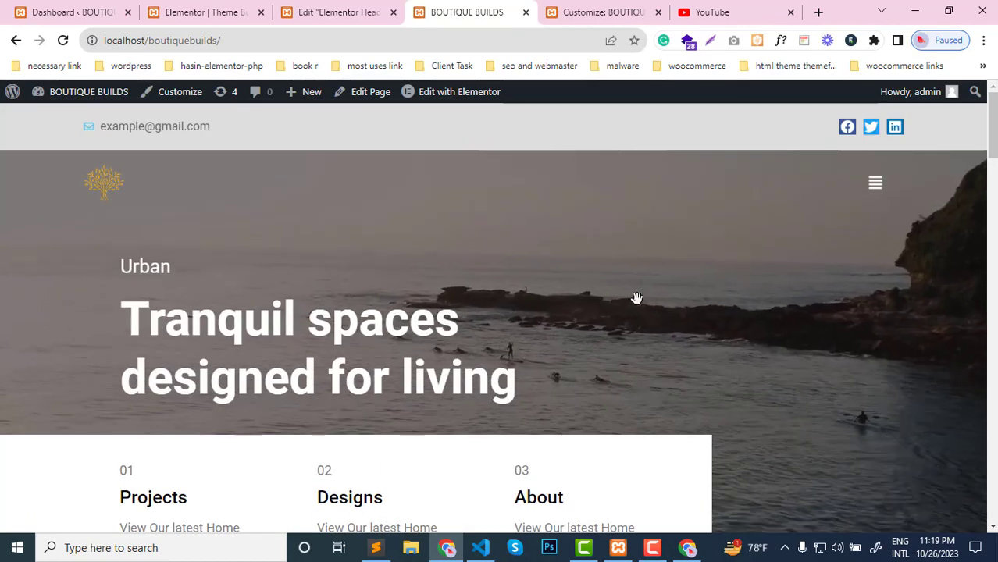